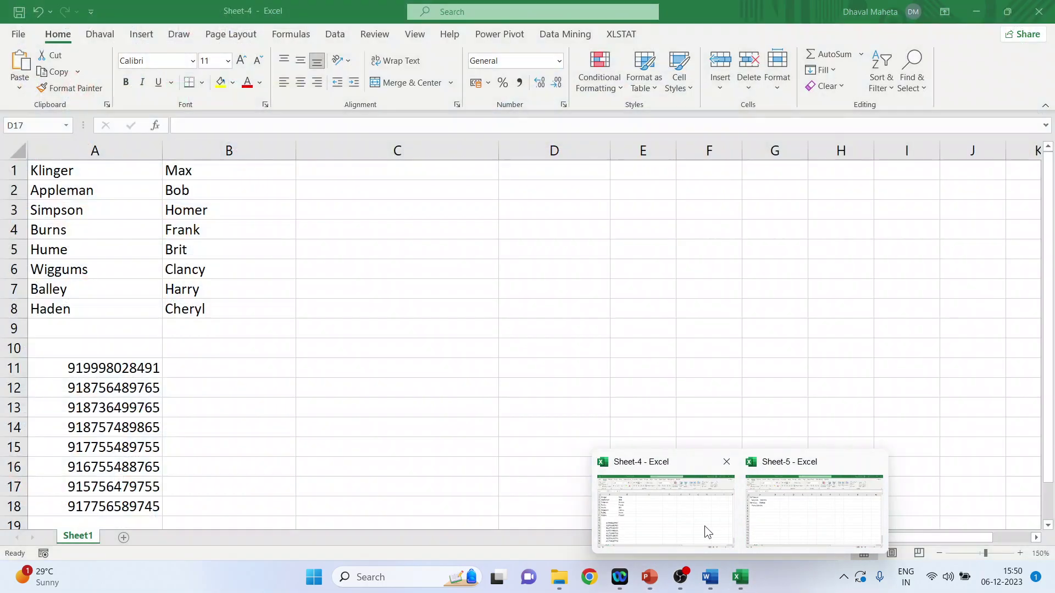
Switch to the Sheet-4 workbook and review the surname and first-name columns A and B.
click(705, 526)
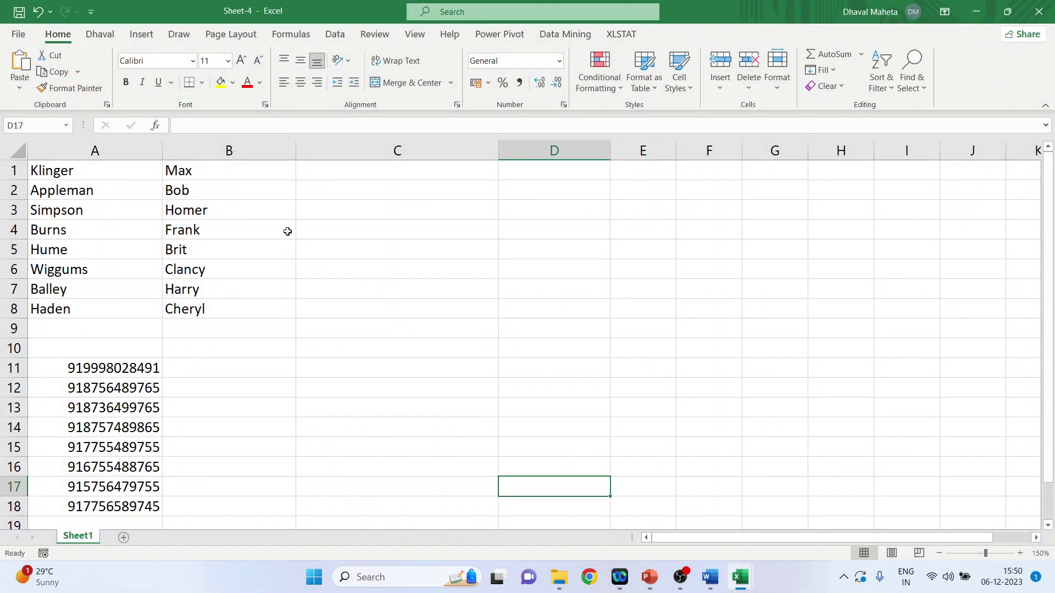
click(113, 150)
click(221, 148)
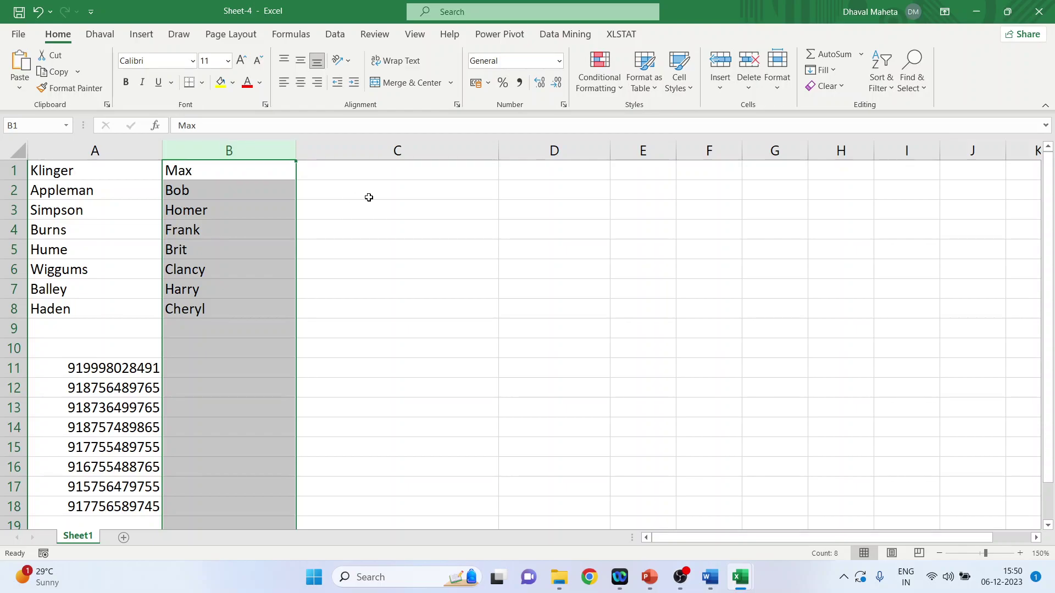
click(370, 175)
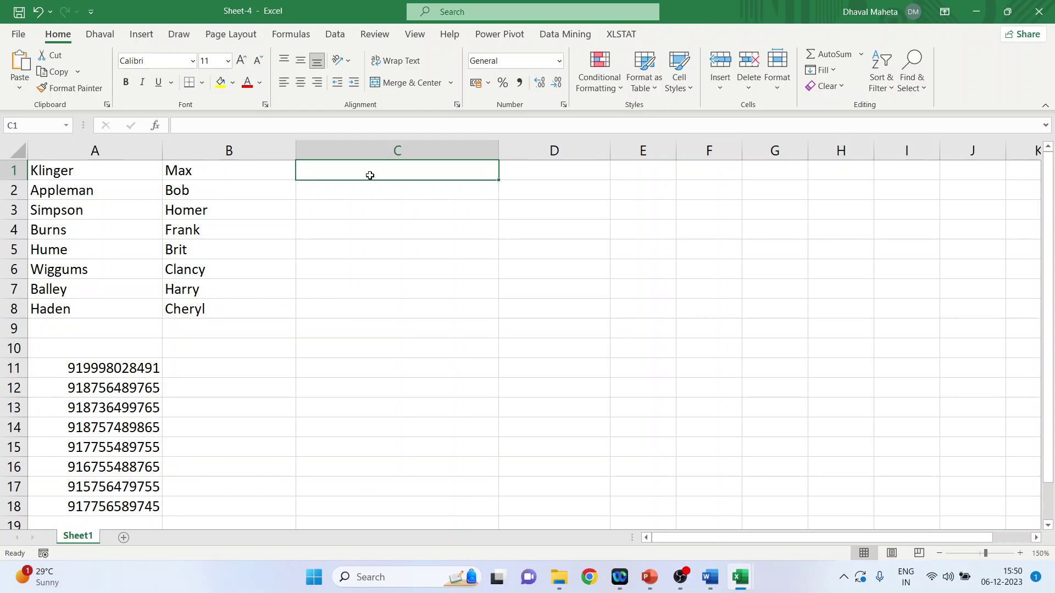
Enter =CONCATENATE(A1,B1) in C1 so it shows KlingerMax.
text(=co)
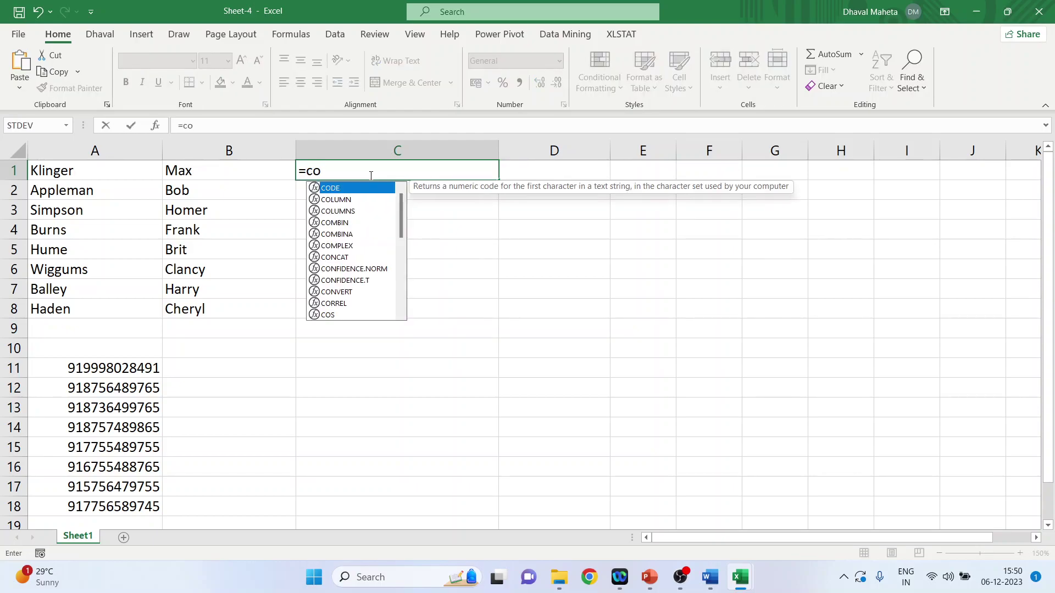
text(nc)
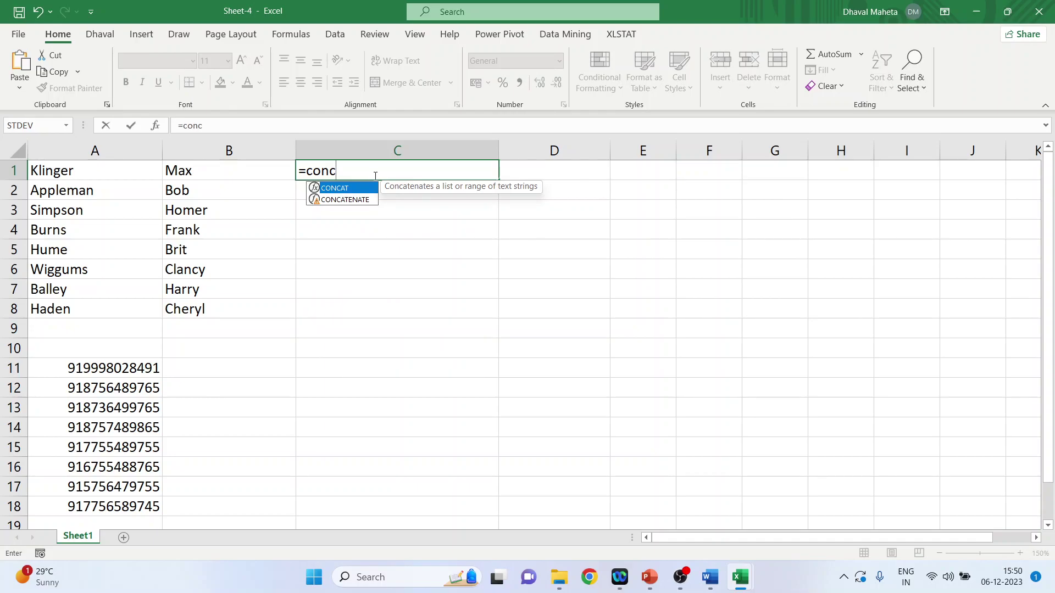
double_click(361, 199)
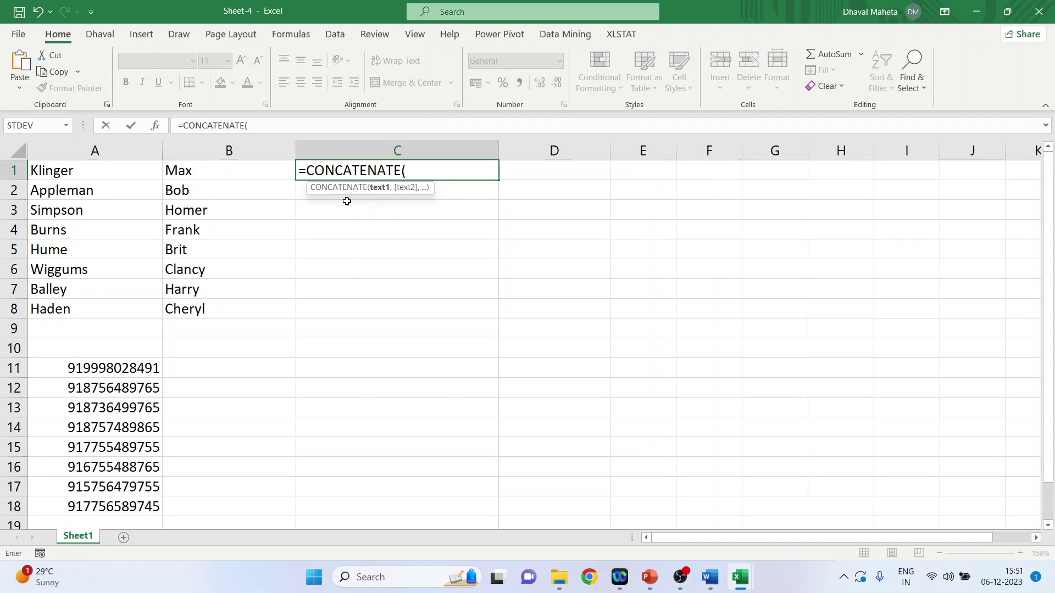
click(100, 172)
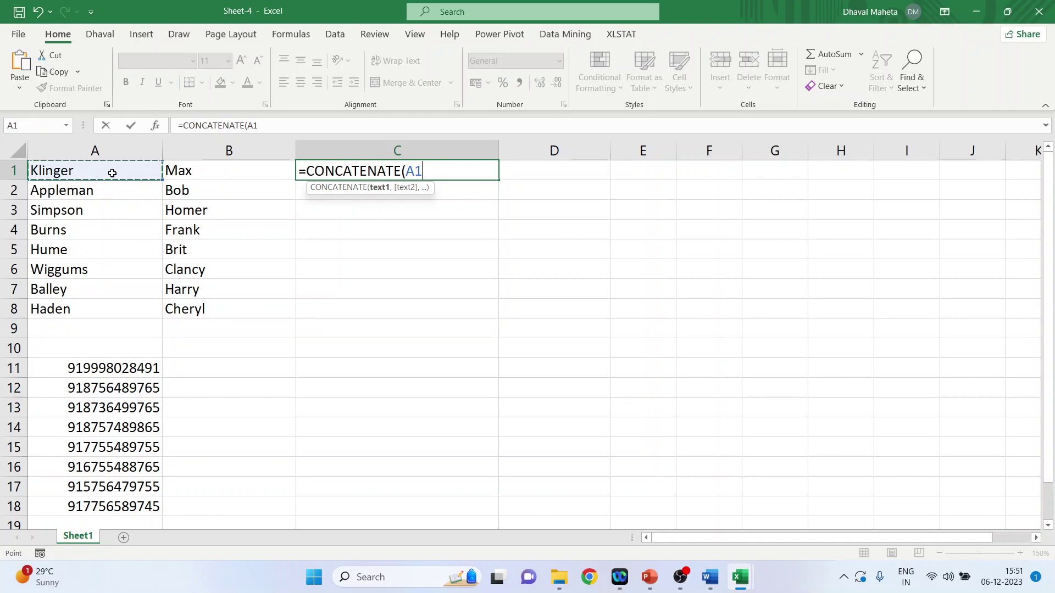
text(,)
click(205, 170)
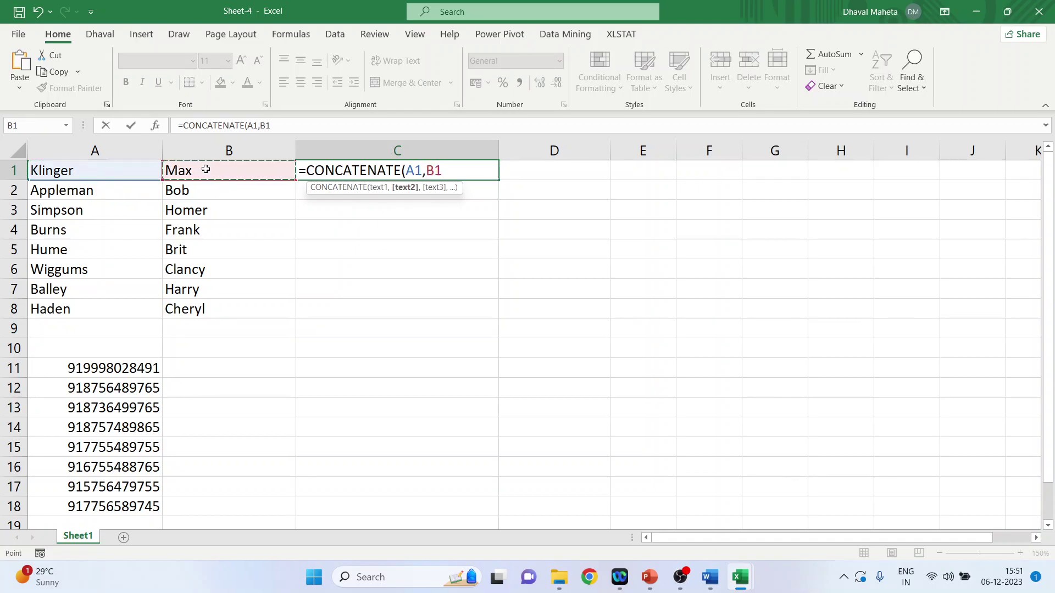
text())
key(Return)
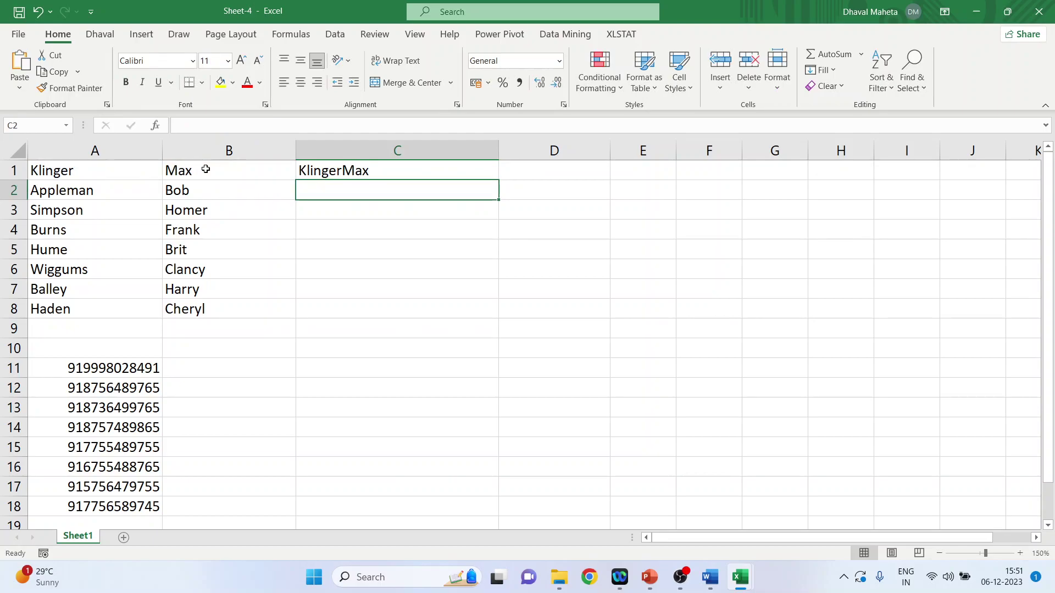
Undo the typed formula and choose CONCATENATE from an Insert Function search for 'concatenate'.
key(ctrl+z)
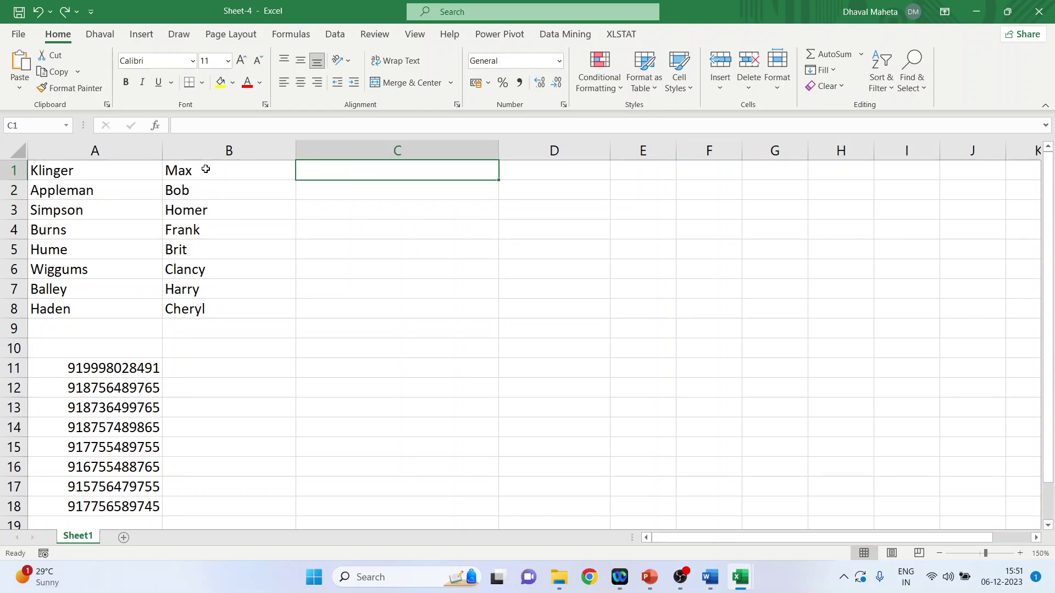
click(157, 127)
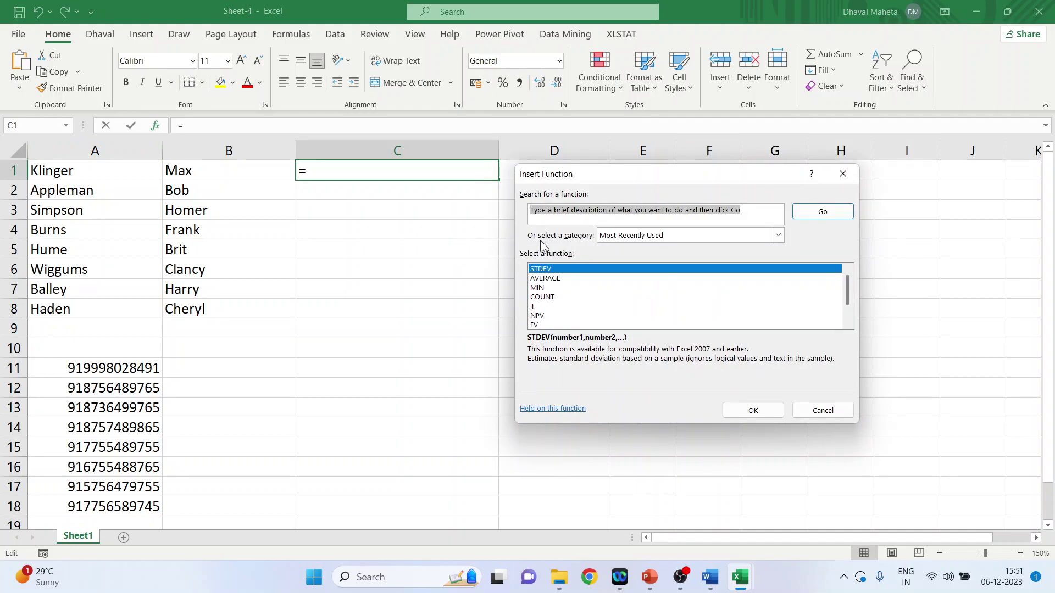
text(co)
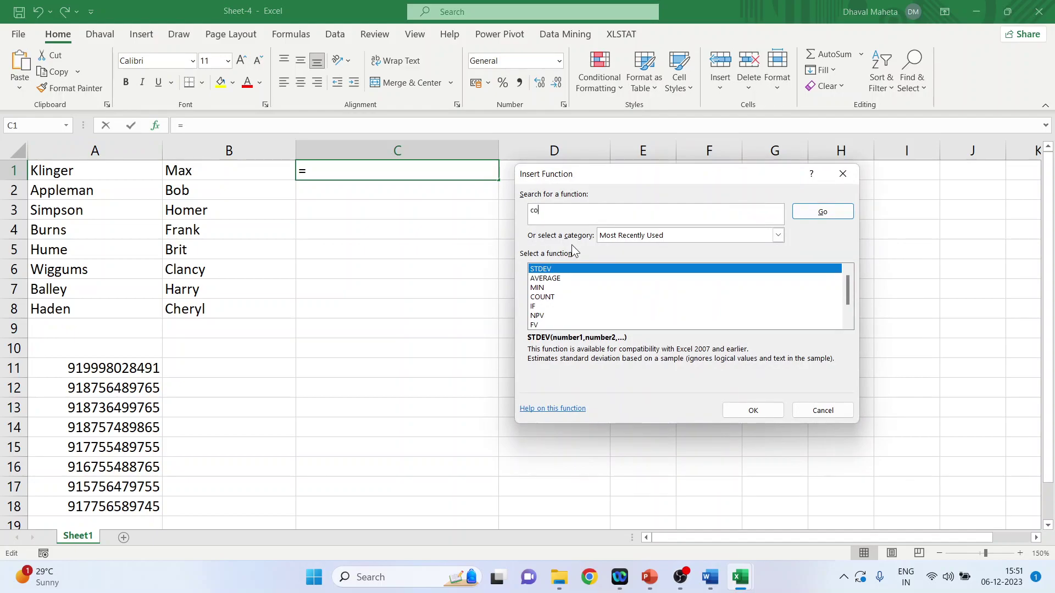
text(ncatenate)
click(824, 215)
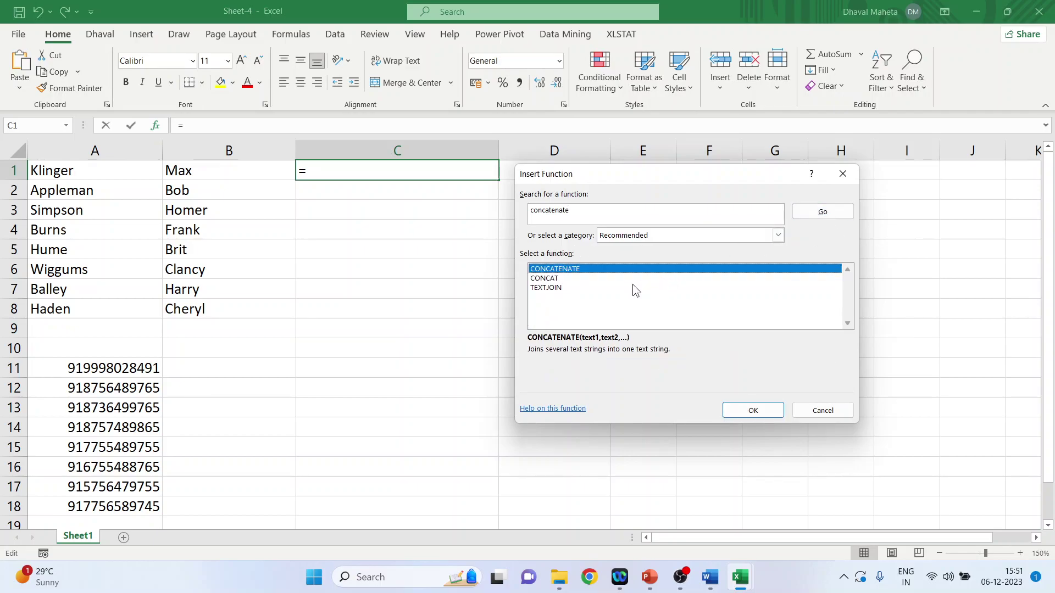
click(733, 415)
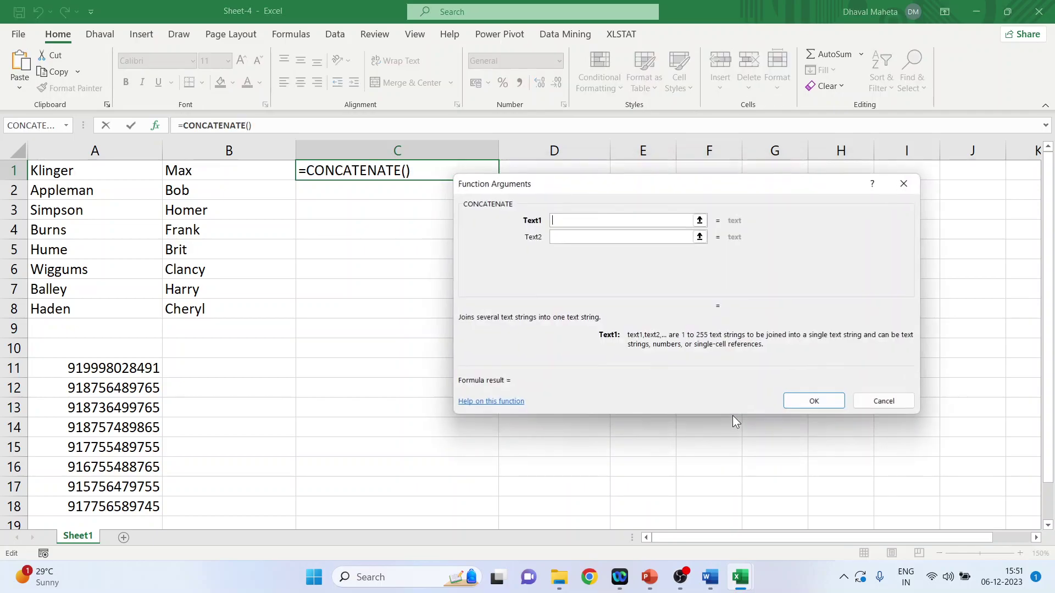
Set Text1 to A1 and Text2 to B1 so C1 shows KlingerMax.
click(74, 172)
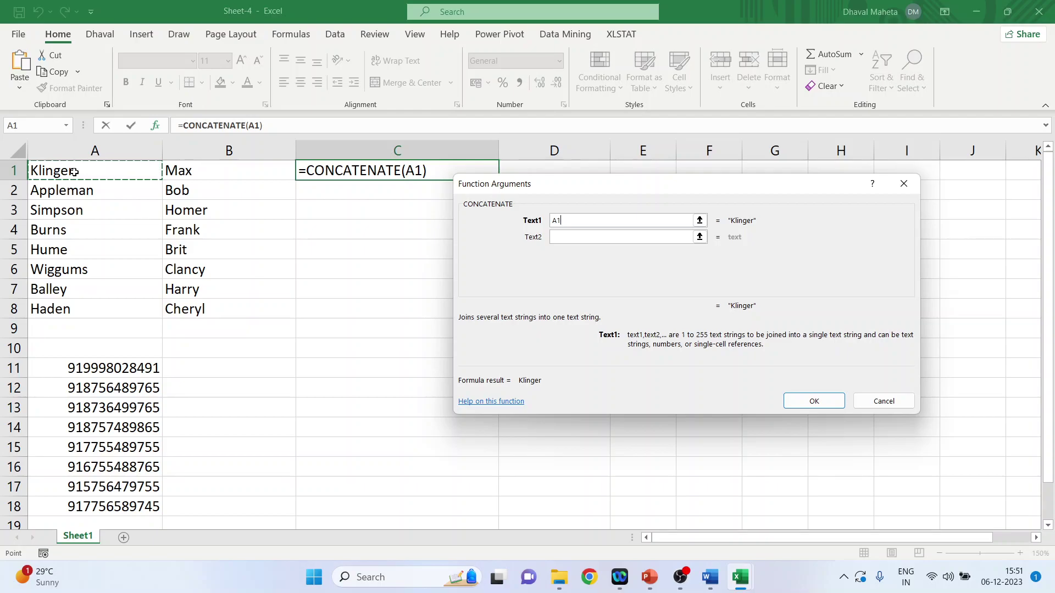
click(574, 239)
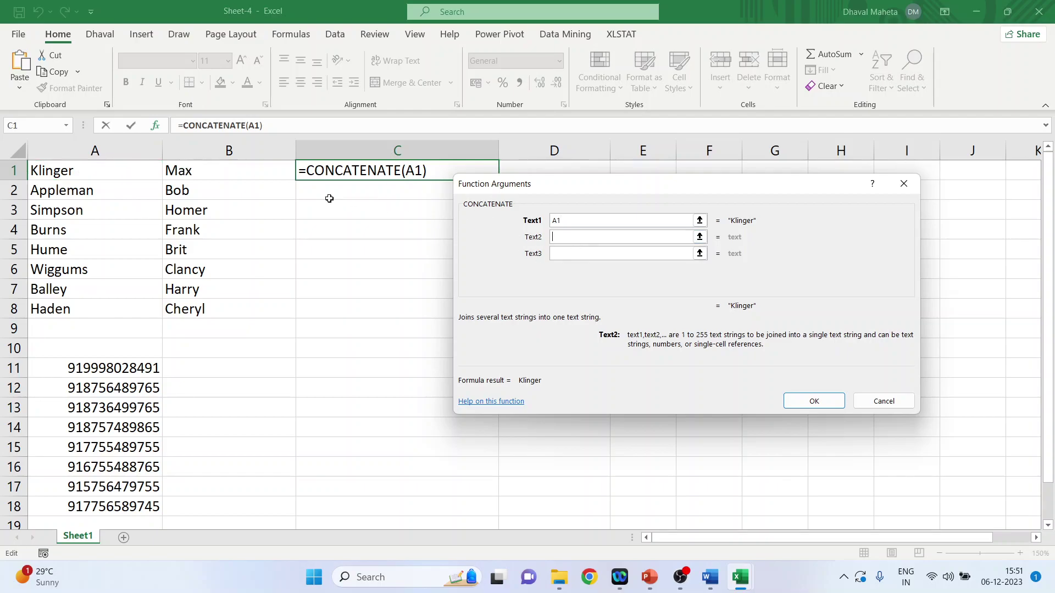
click(215, 173)
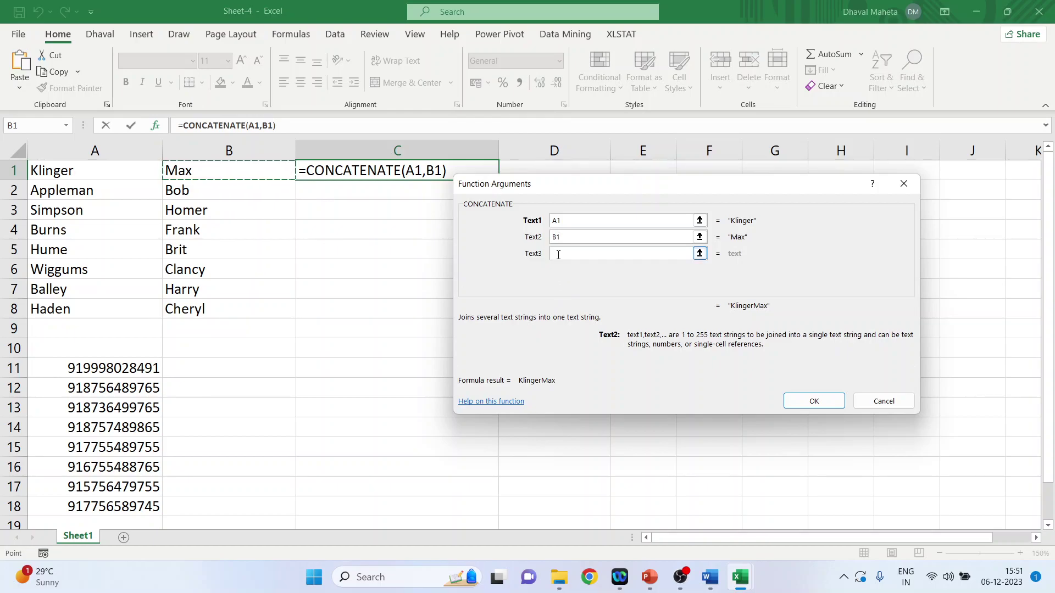
click(821, 405)
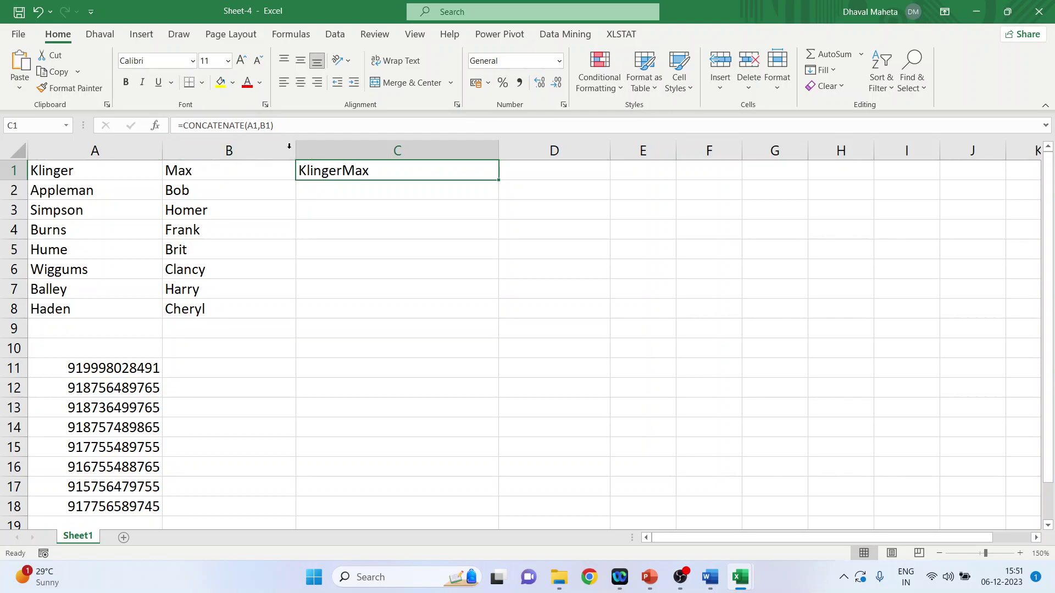
Insert a " " separator between A1 and B1 in C1's CONCATENATE formula.
double_click(302, 169)
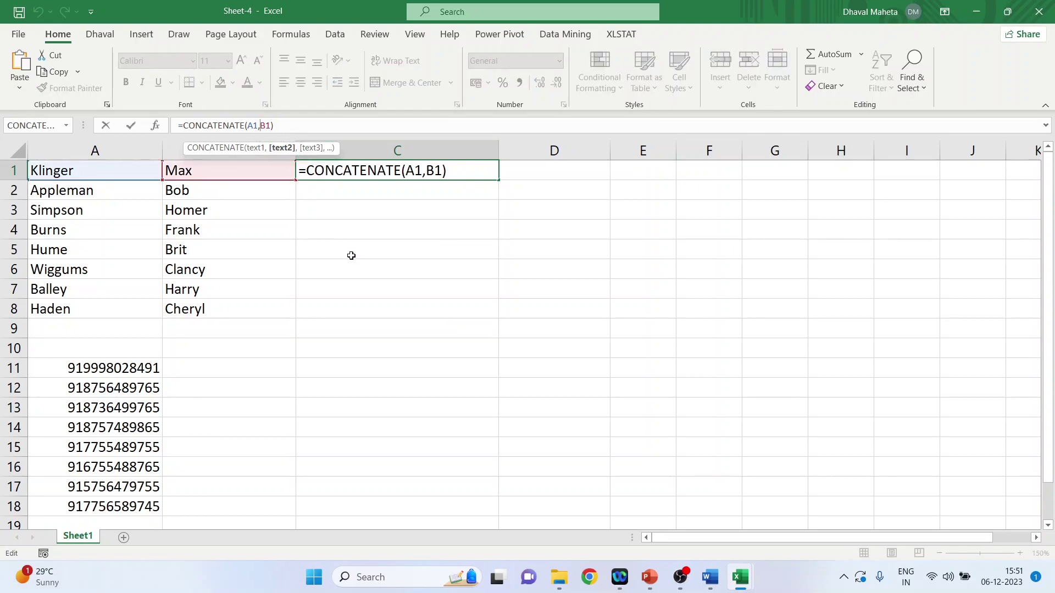
text("",)
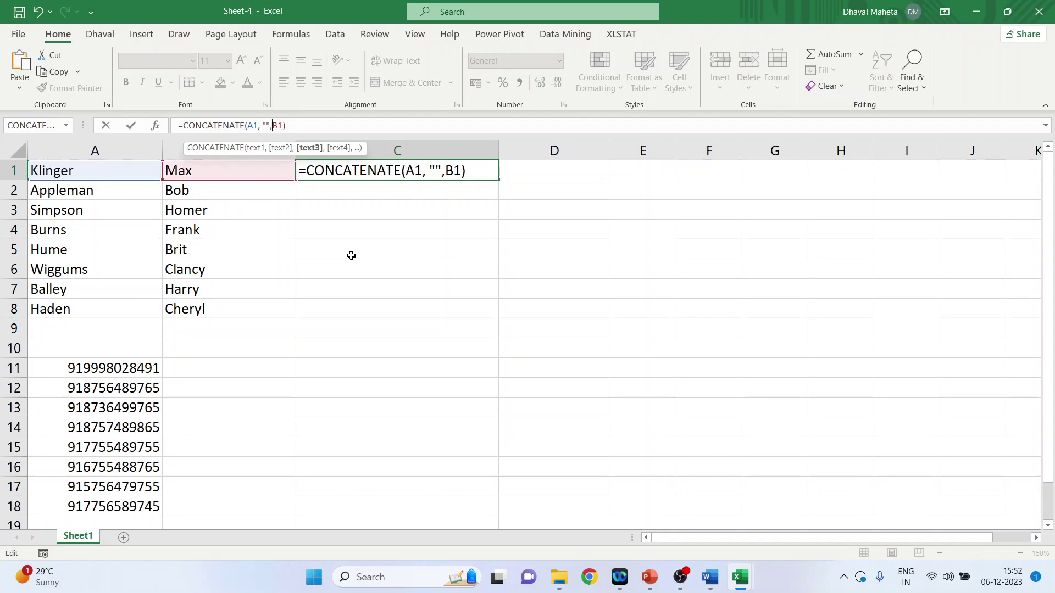
key(Left)
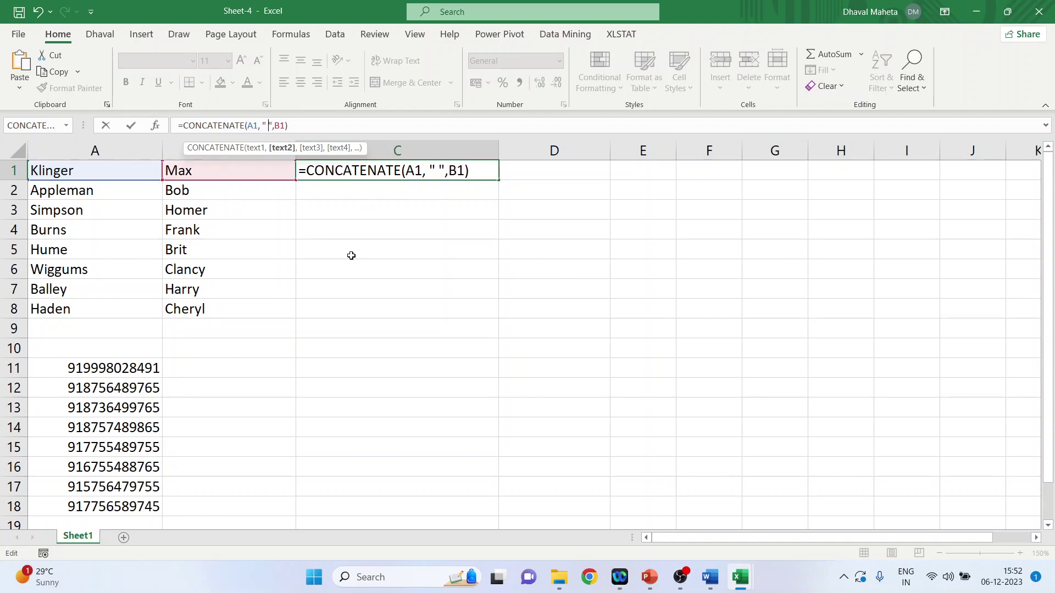
key(Return)
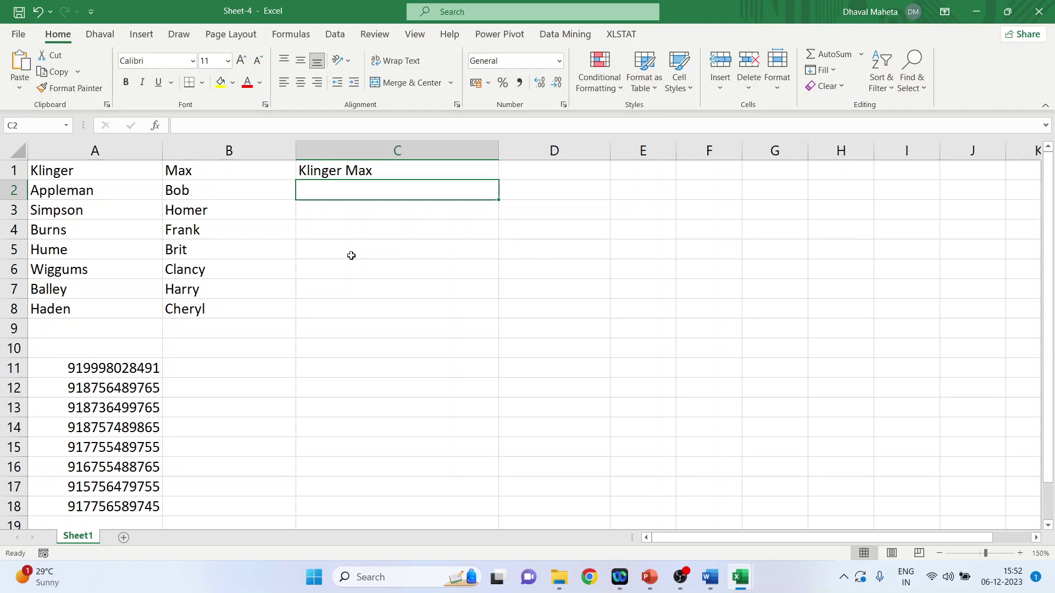
Cancel the stray delete prompt and start a TEXTJOIN in C2 with delimiter "-" and TRUE.
key(ctrl+minus)
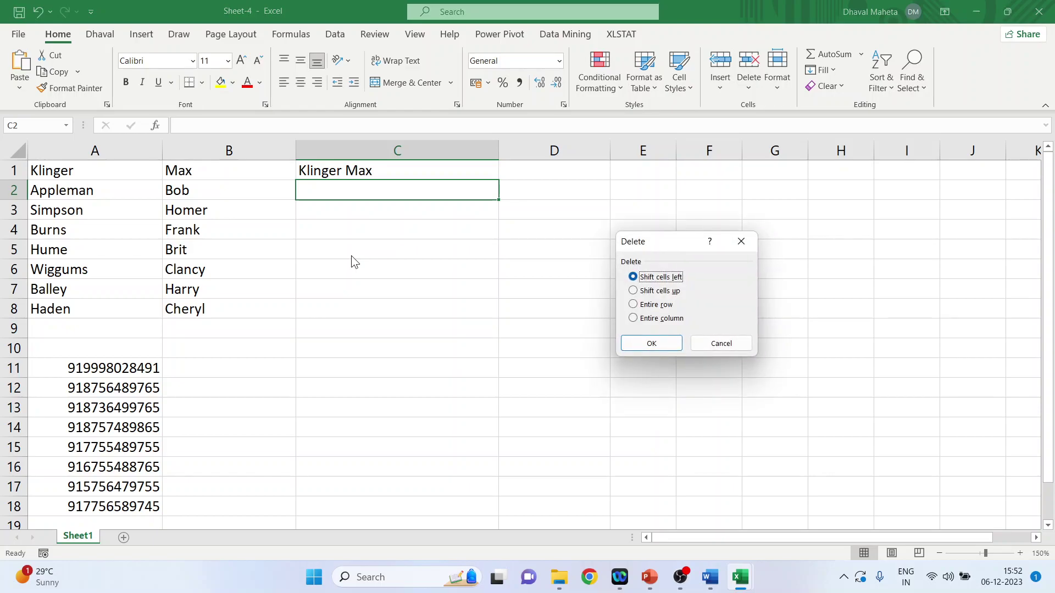
click(722, 344)
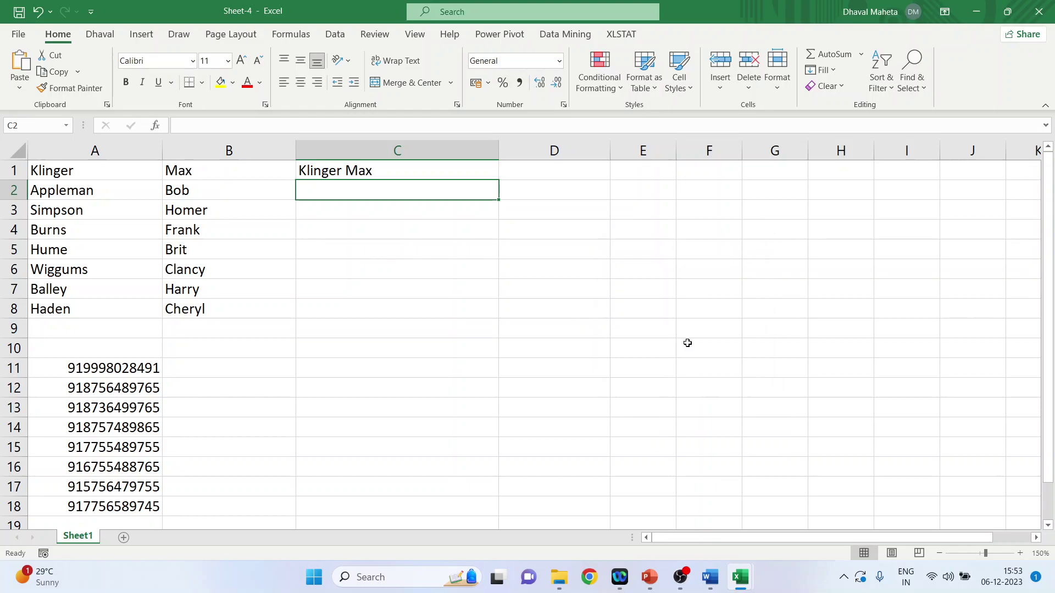
text(=)
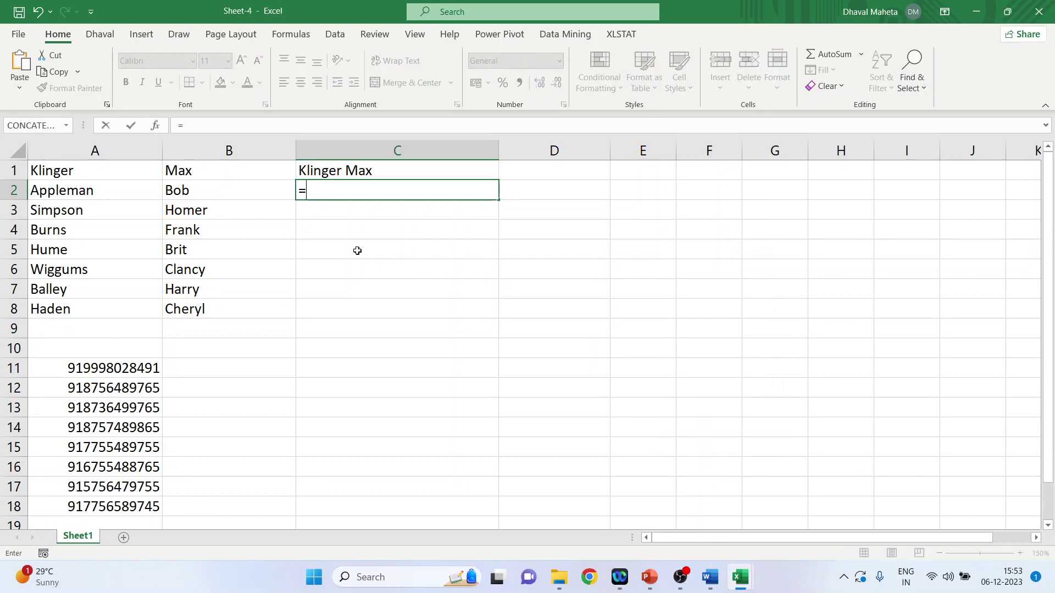
text(textj)
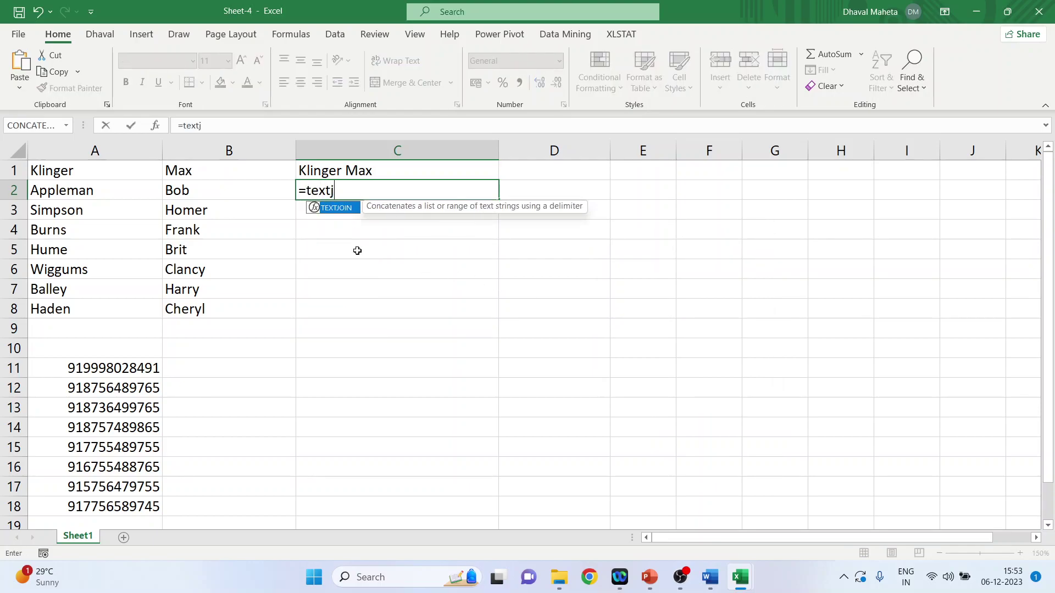
text(oin)
text(()
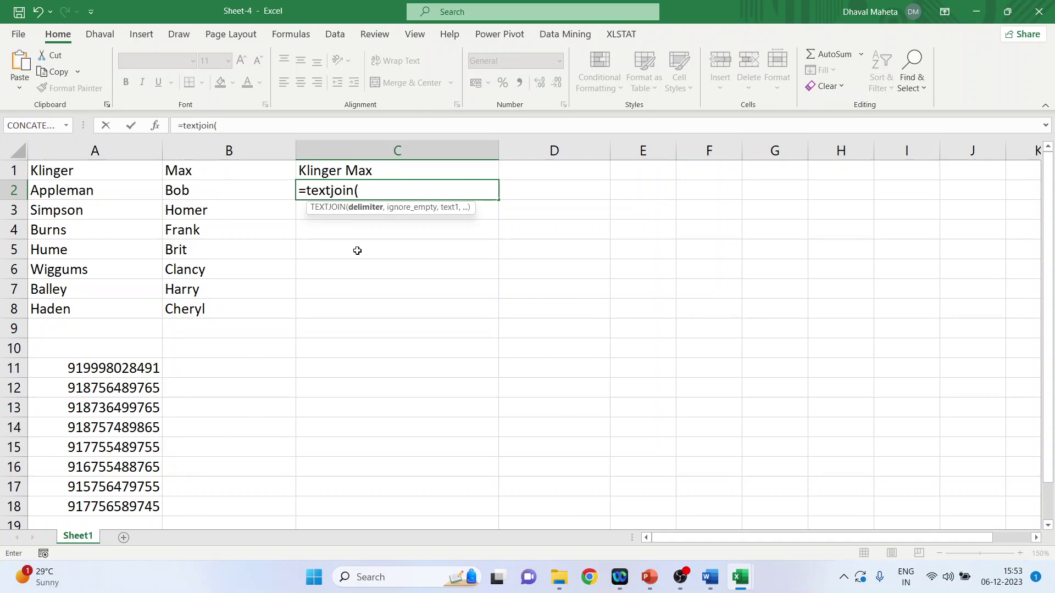
text(-,)
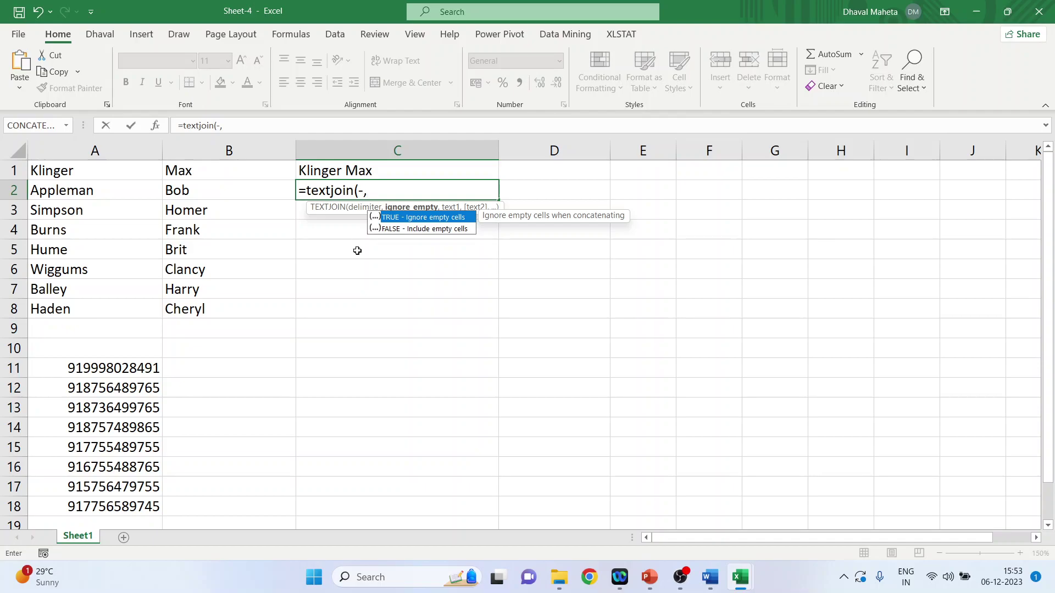
text(TR)
text(UE)
click(363, 190)
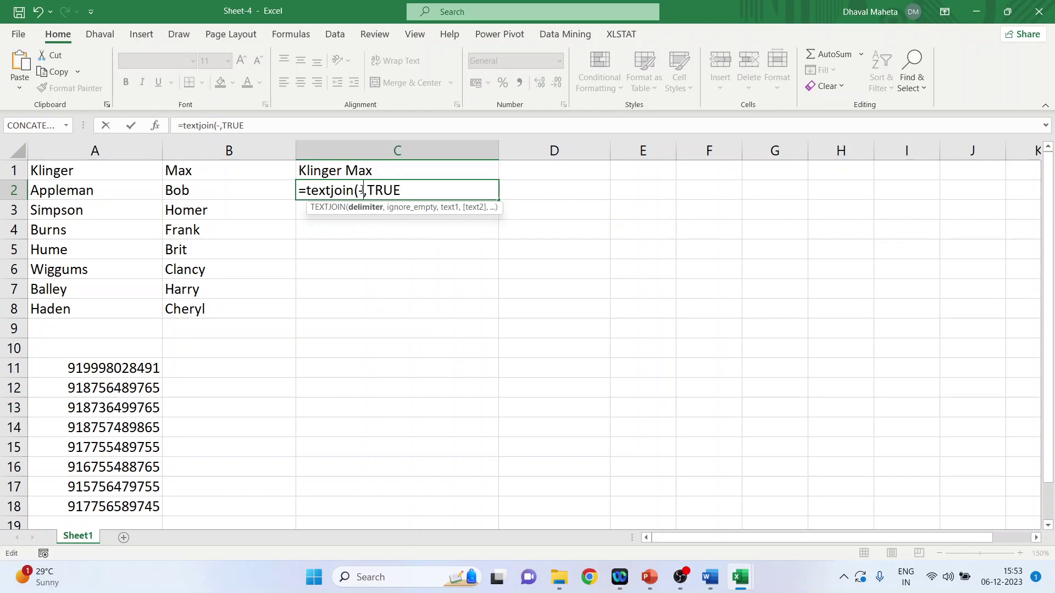
key(Left)
text("-)
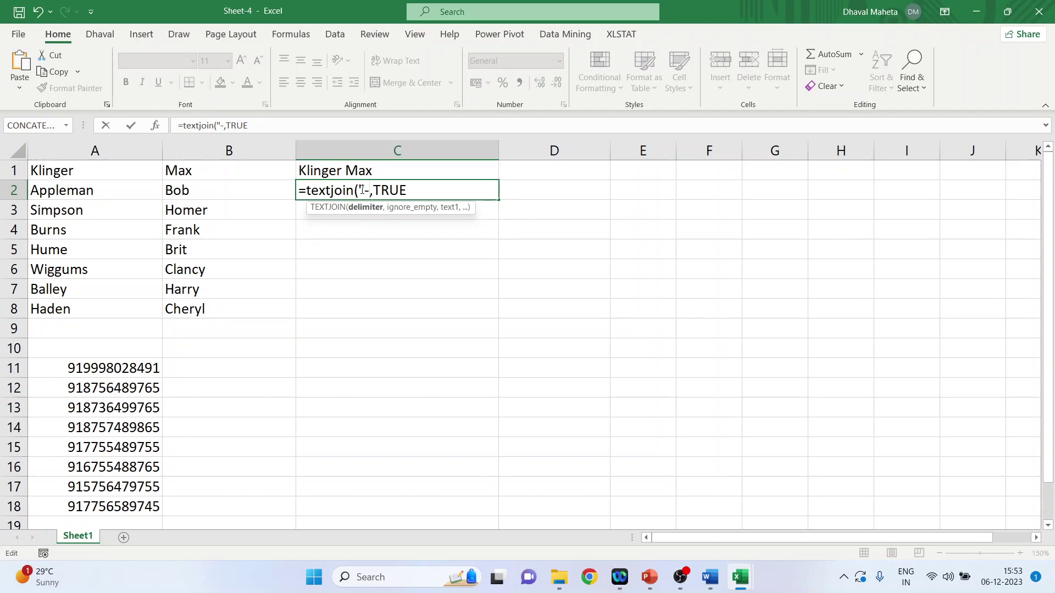
text(")
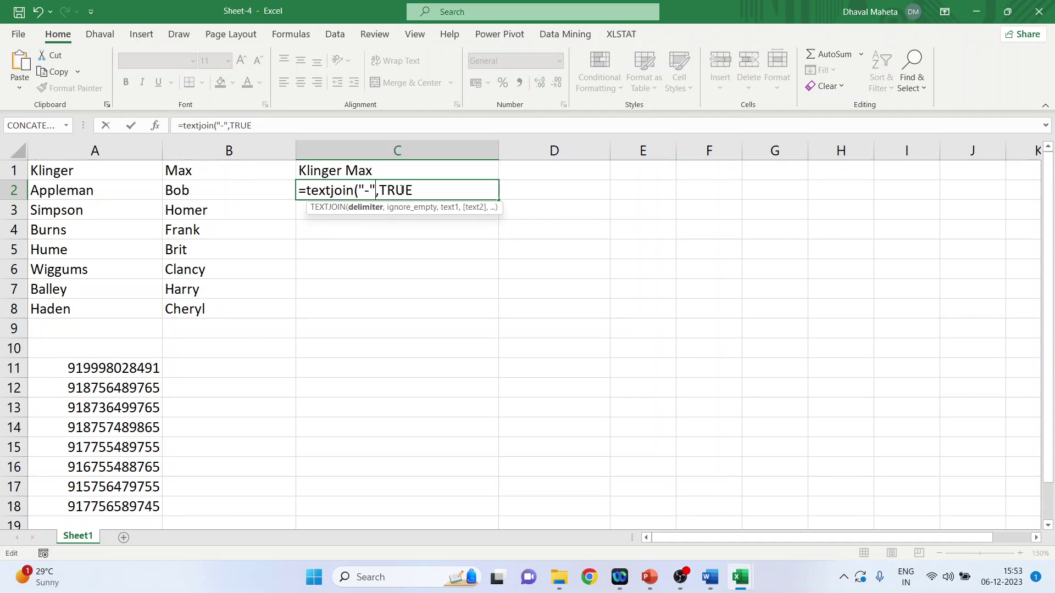
click(425, 187)
text(,)
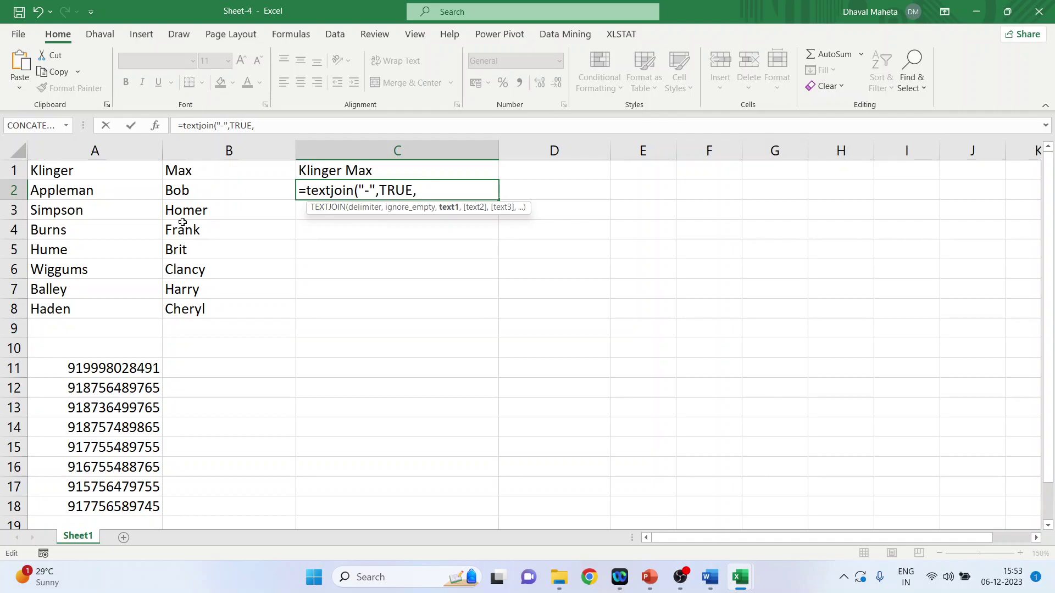
click(84, 190)
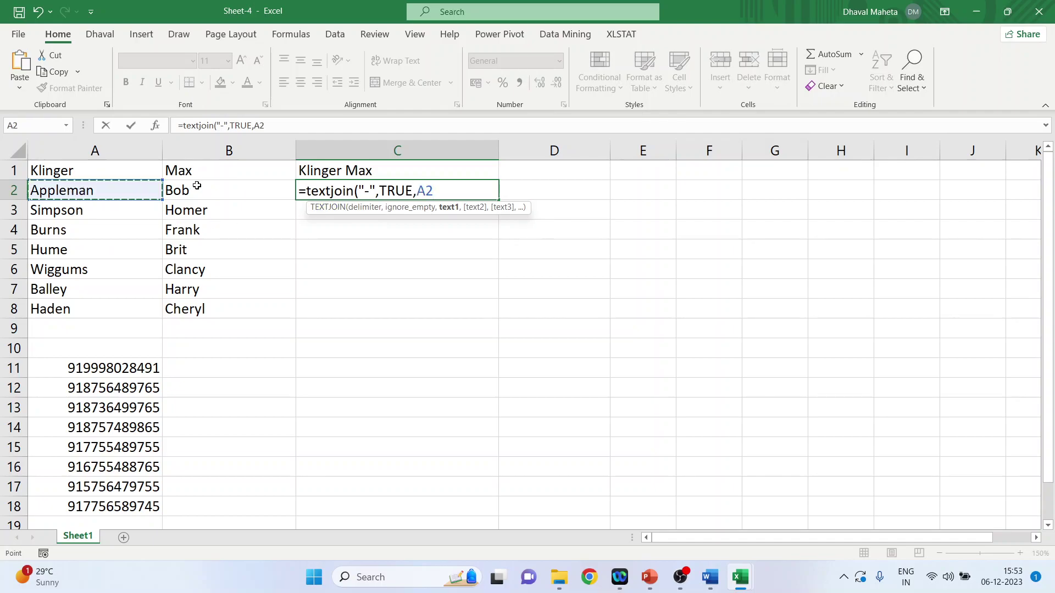
text(,)
click(197, 188)
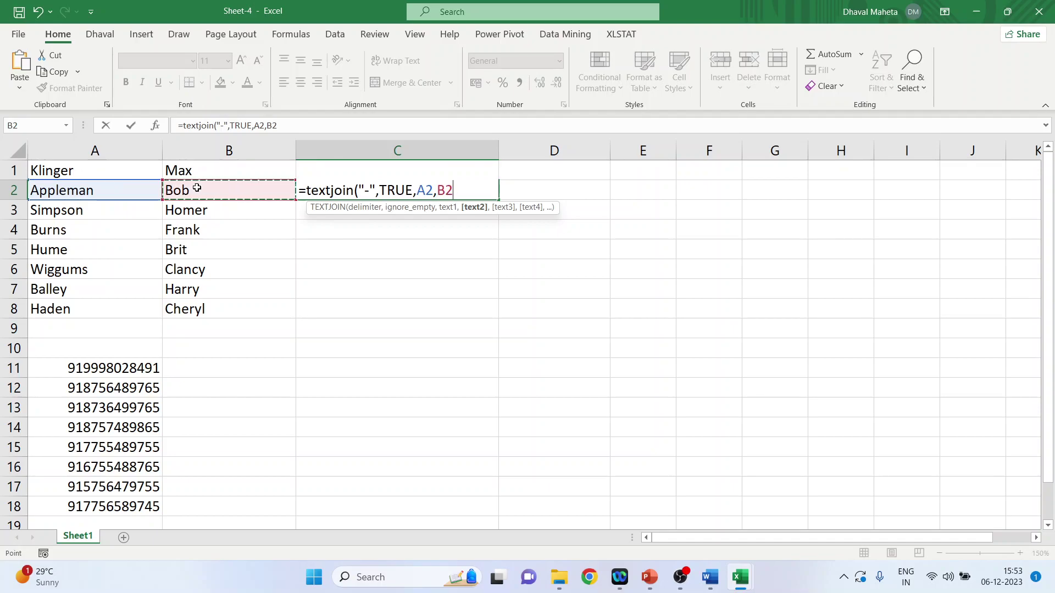
text())
key(Return)
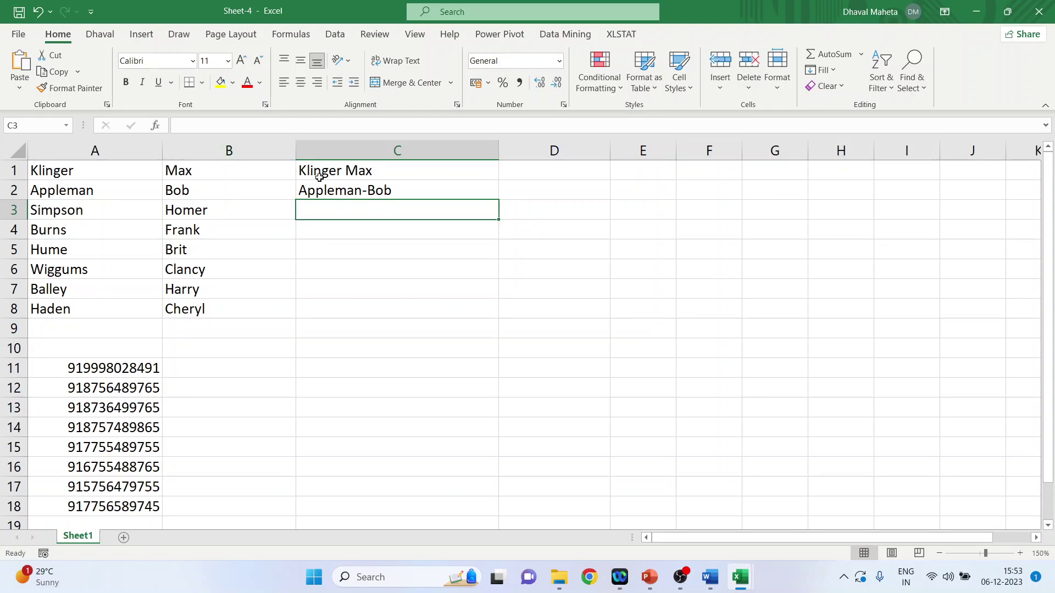
Change C2's TEXTJOIN delimiter to "/", fixing the missing-quote formula error.
click(384, 196)
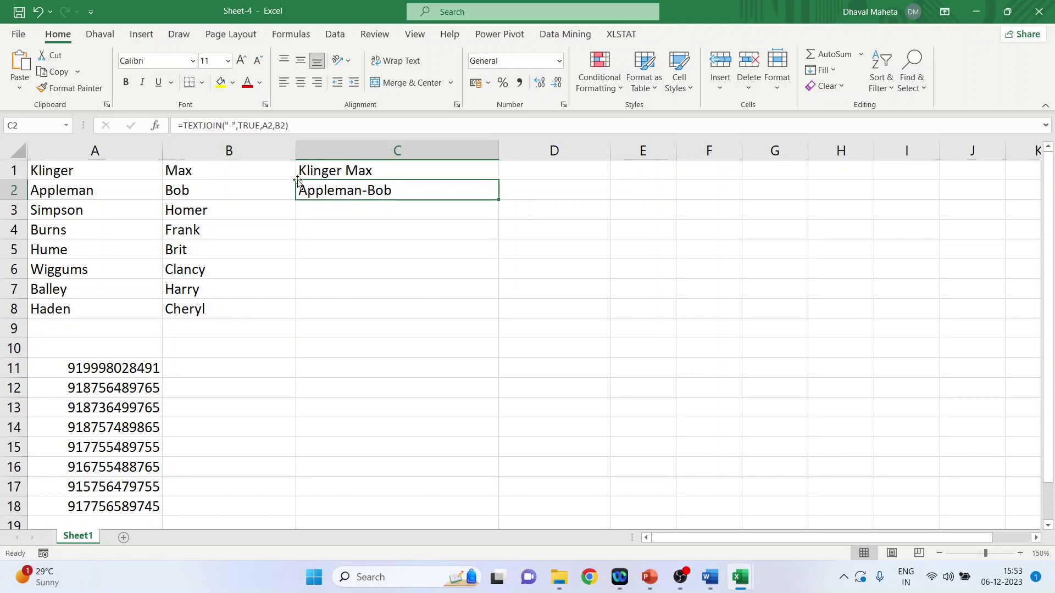
click(230, 128)
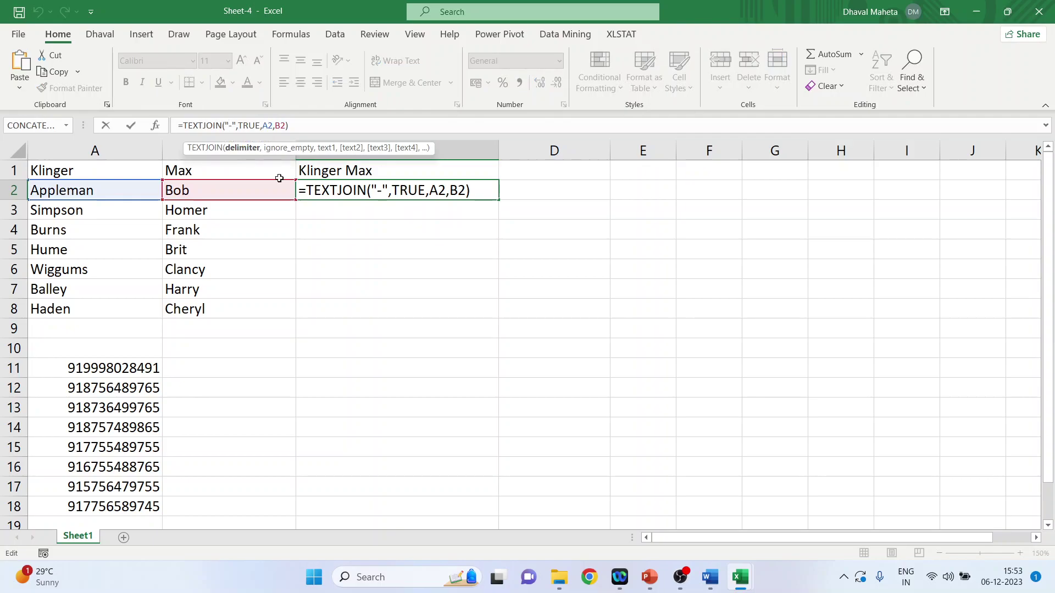
key(BackSpace)
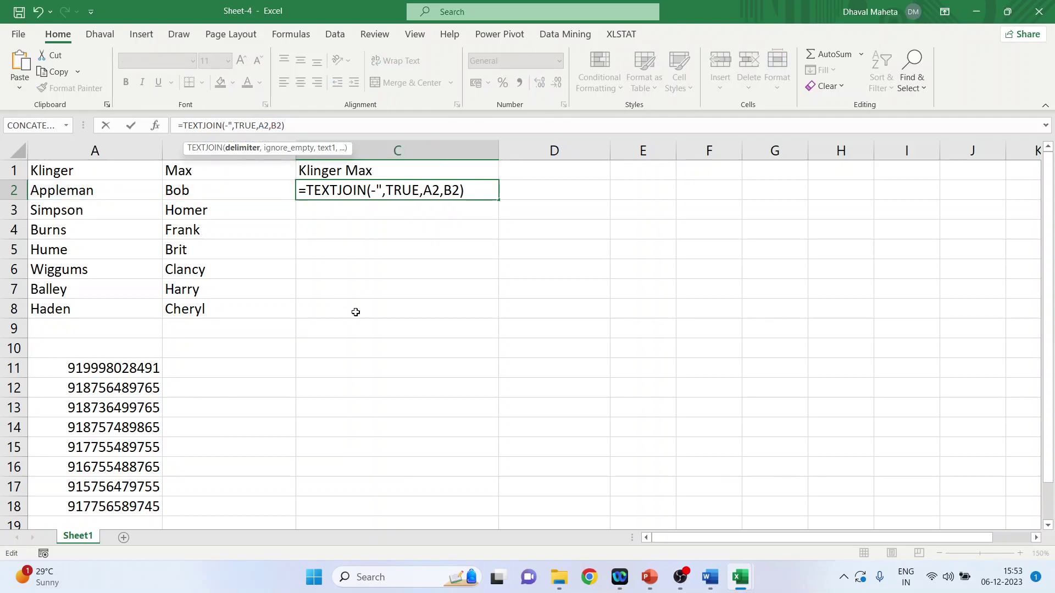
text(/)
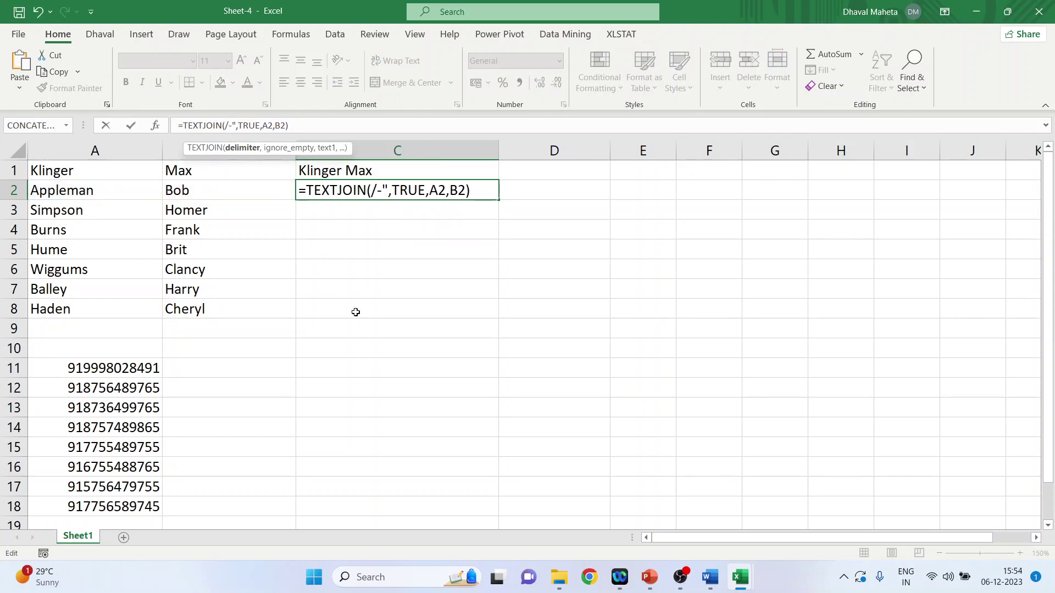
key(Return)
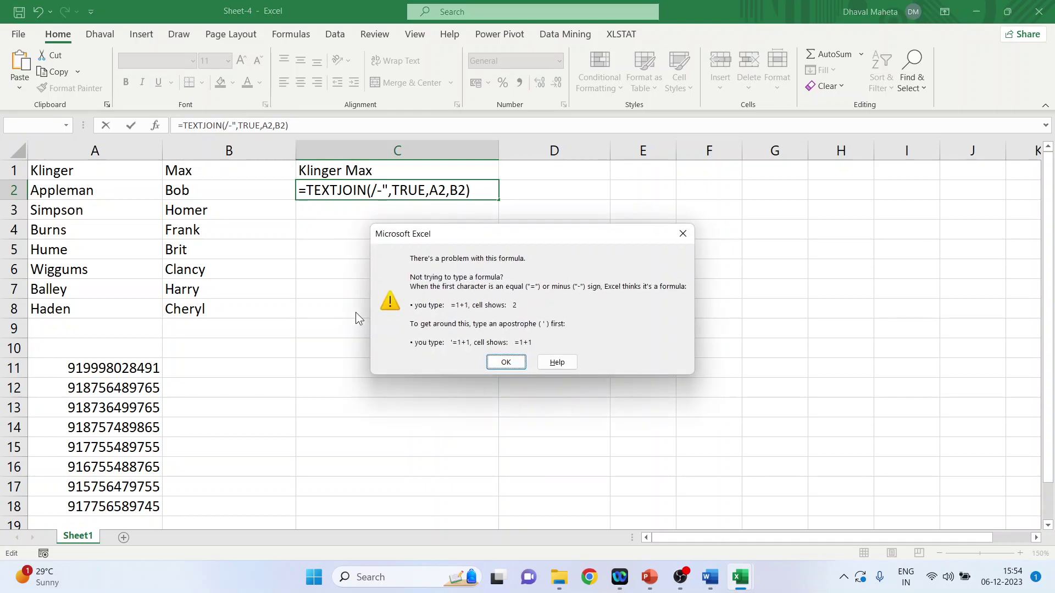
click(515, 363)
click(378, 192)
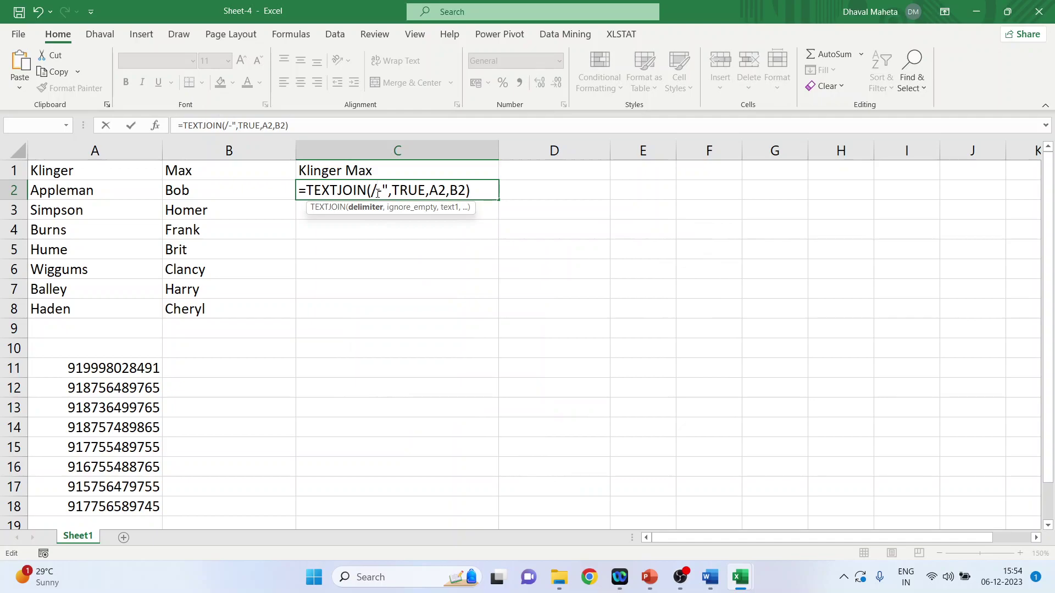
key(Delete)
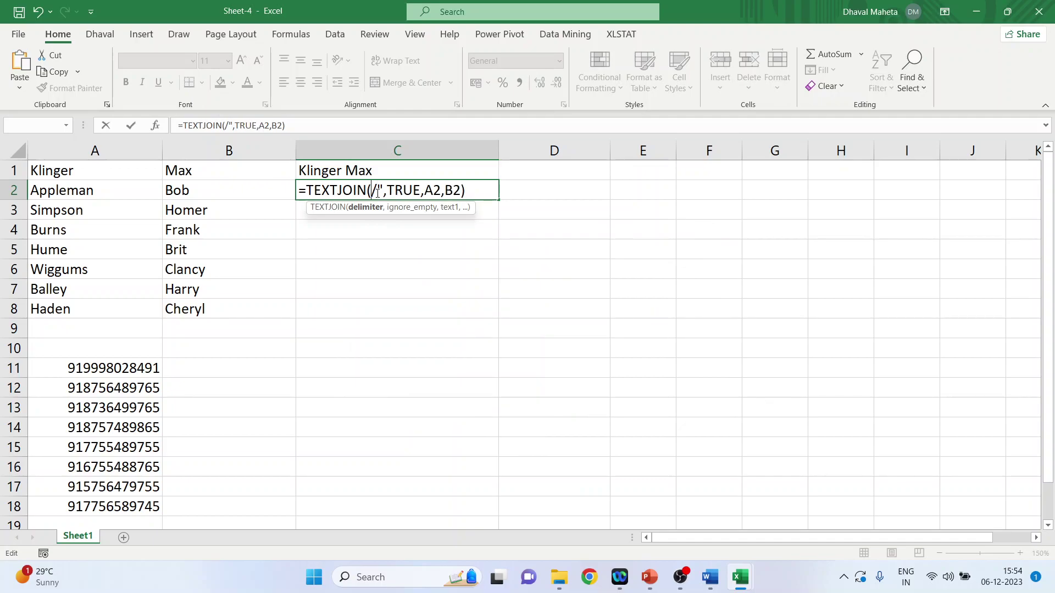
key(Left)
text(")
key(Return)
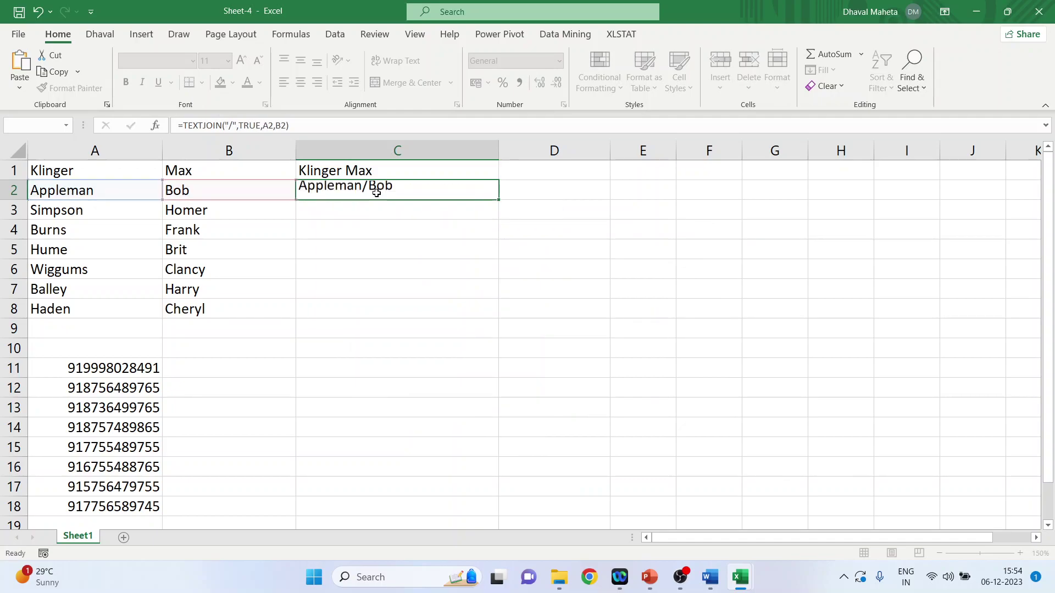
Change the delimiter to "&", then to " & " so C2 reads Appleman & Bob.
click(376, 192)
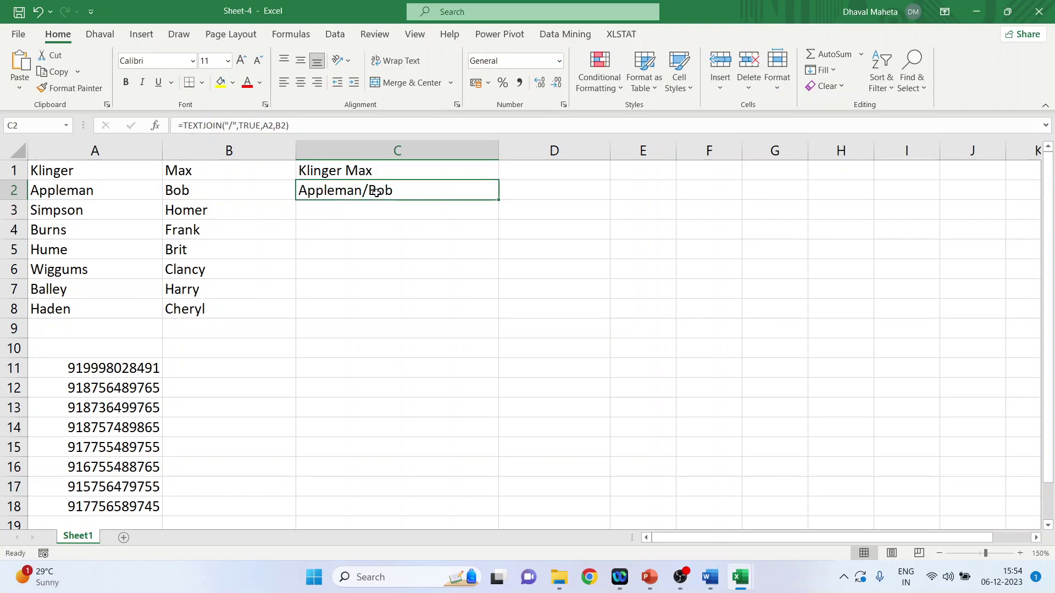
click(233, 126)
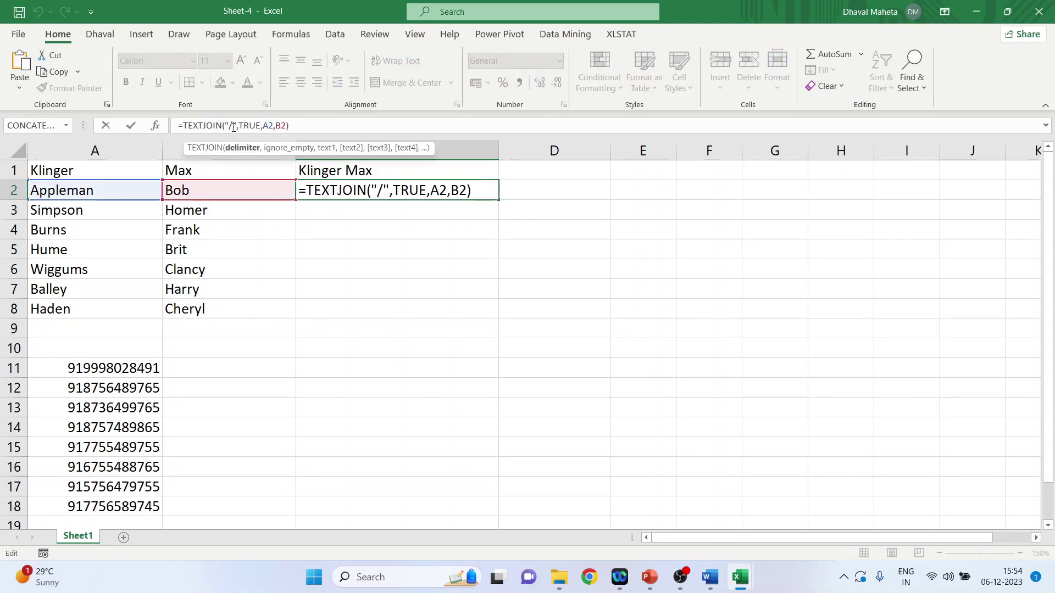
key(BackSpace)
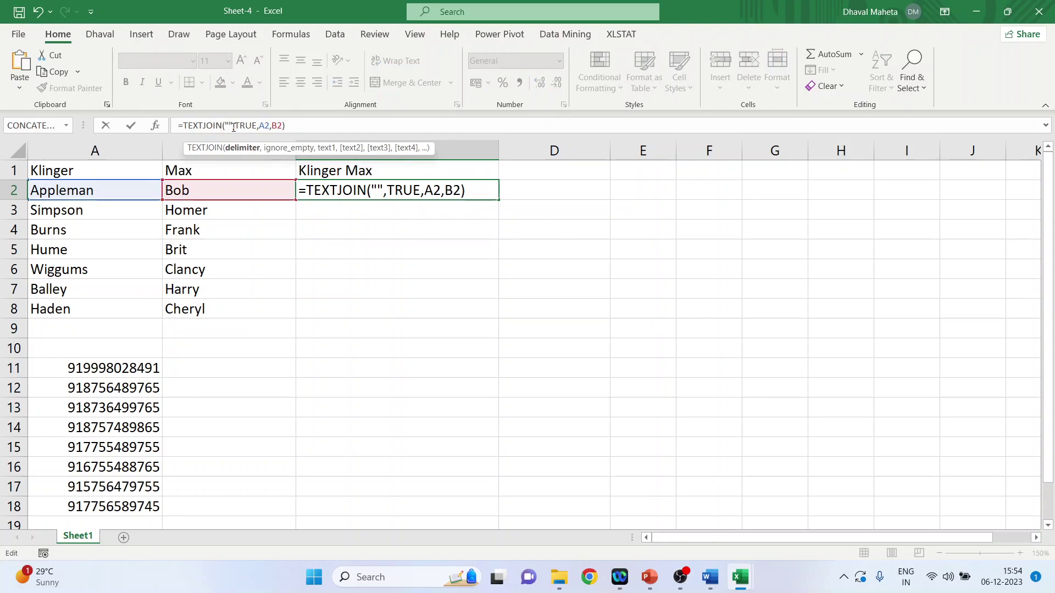
text(&)
key(Return)
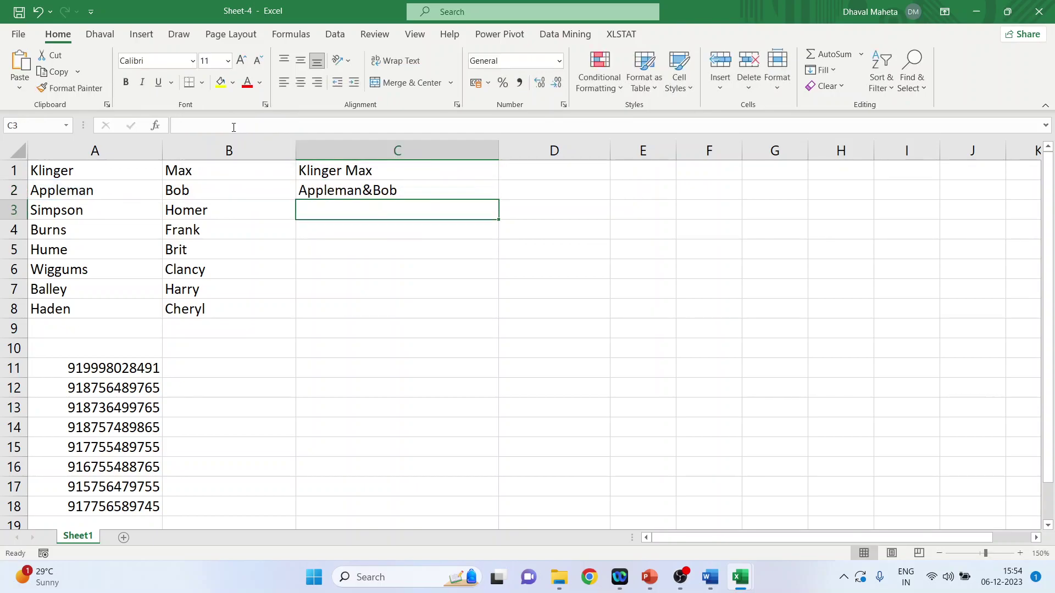
click(354, 191)
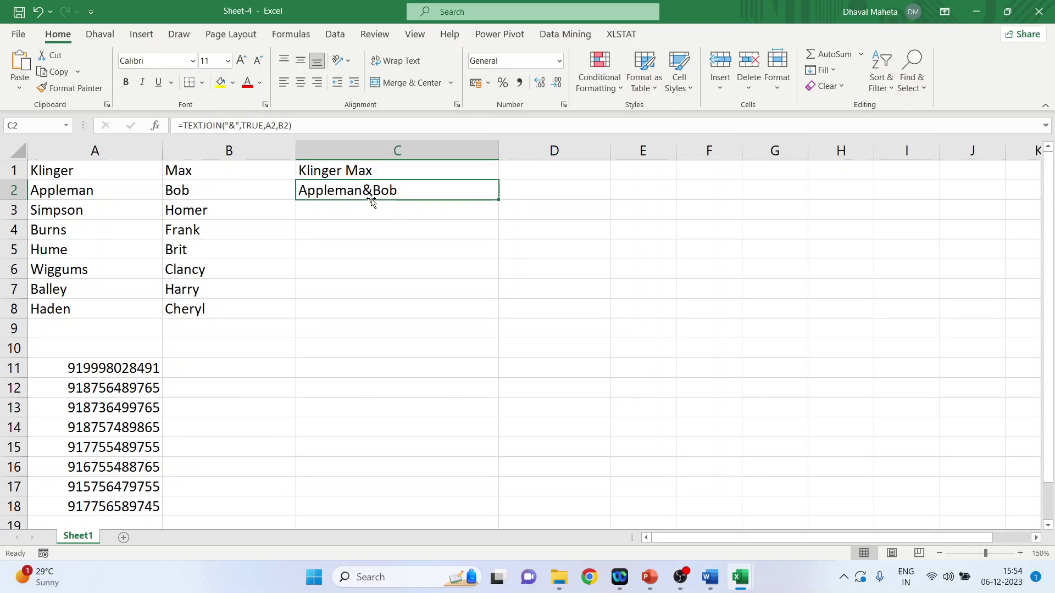
click(230, 128)
key(Right)
key(Return)
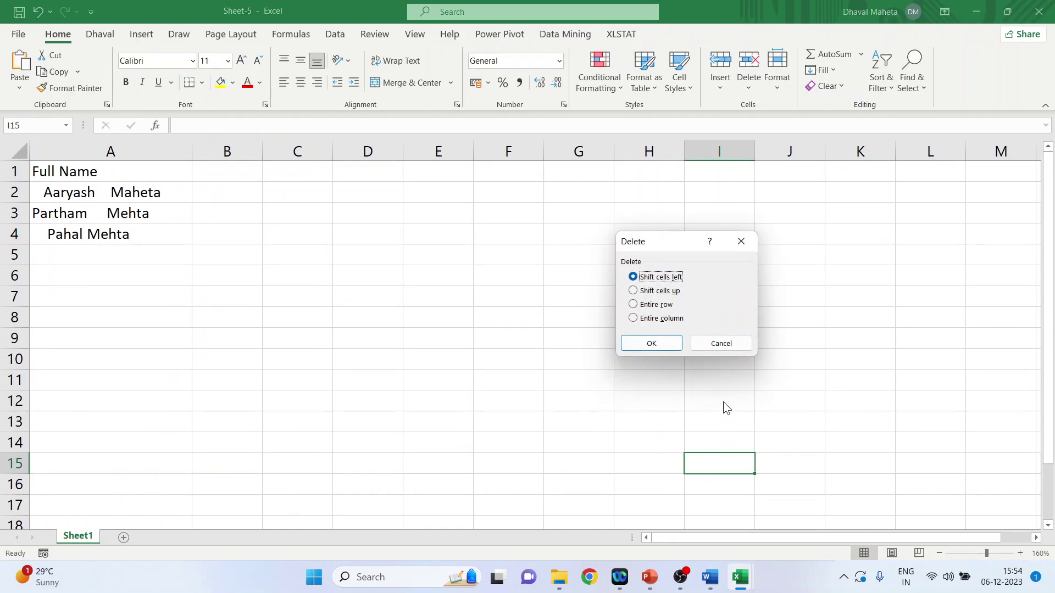
Cancel the delete prompt, check the messy names in A2–A4, and head B1 'Cleaned Names'.
click(721, 345)
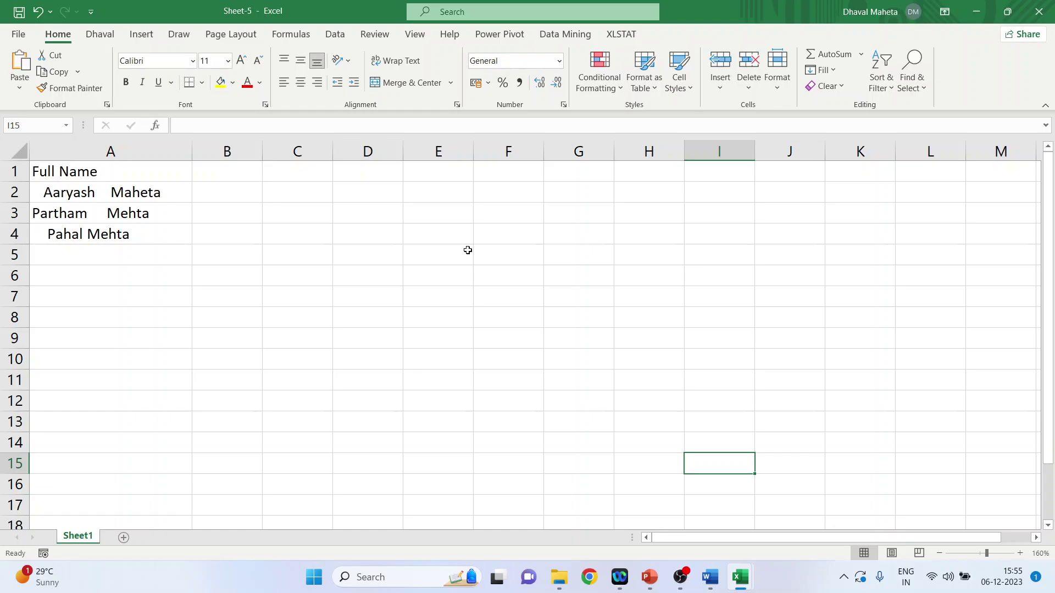
click(149, 152)
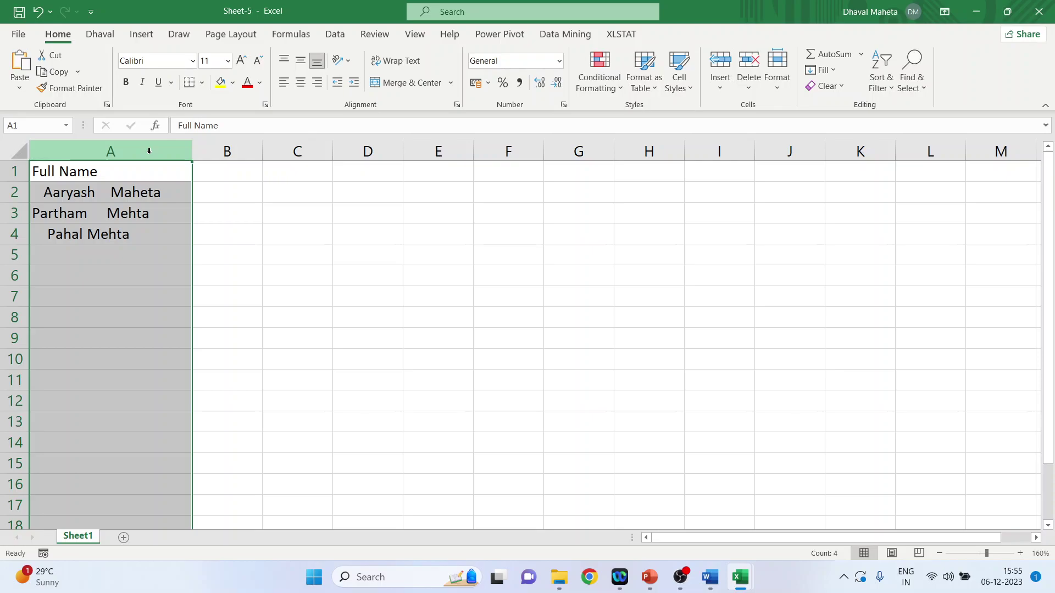
click(77, 190)
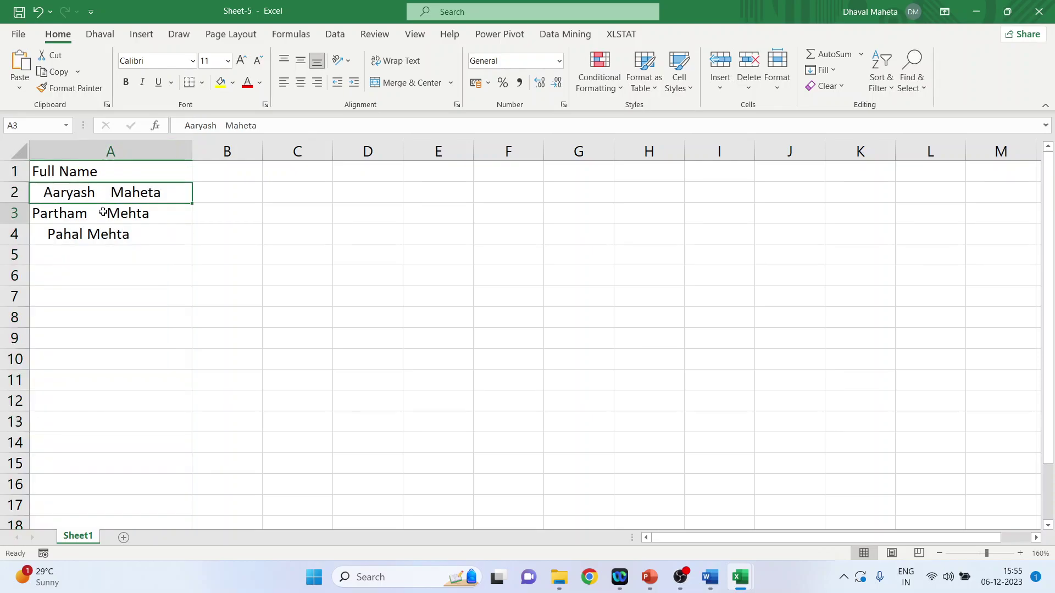
click(105, 212)
click(105, 235)
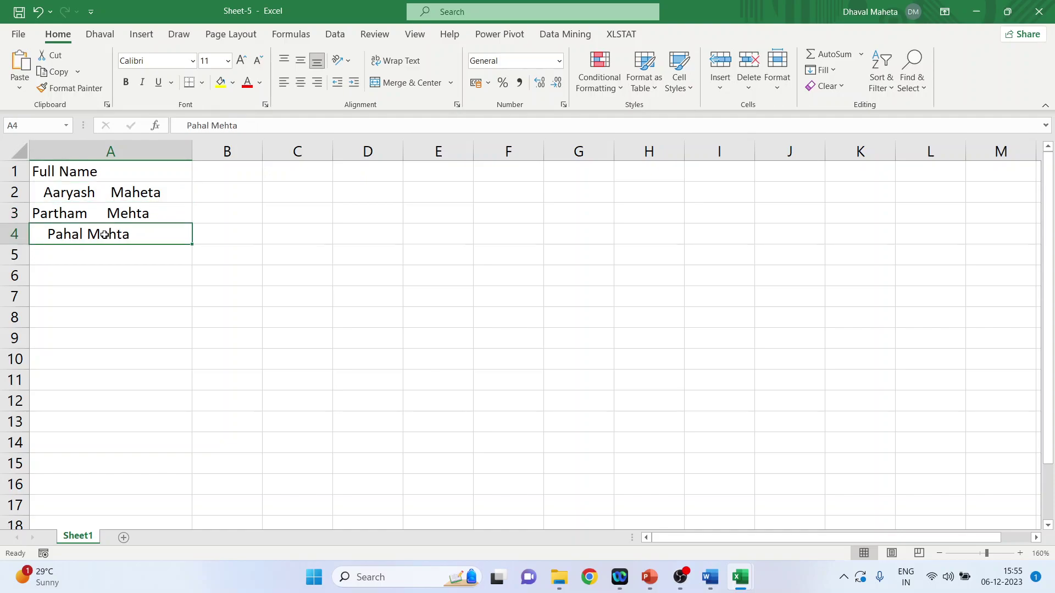
click(219, 173)
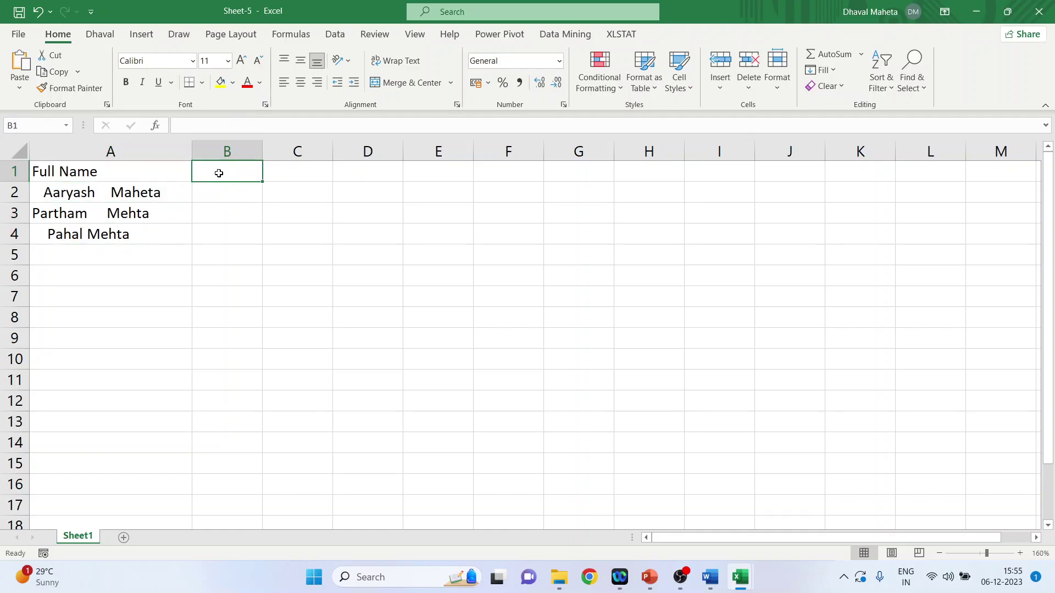
text(Cleaned Names)
key(Return)
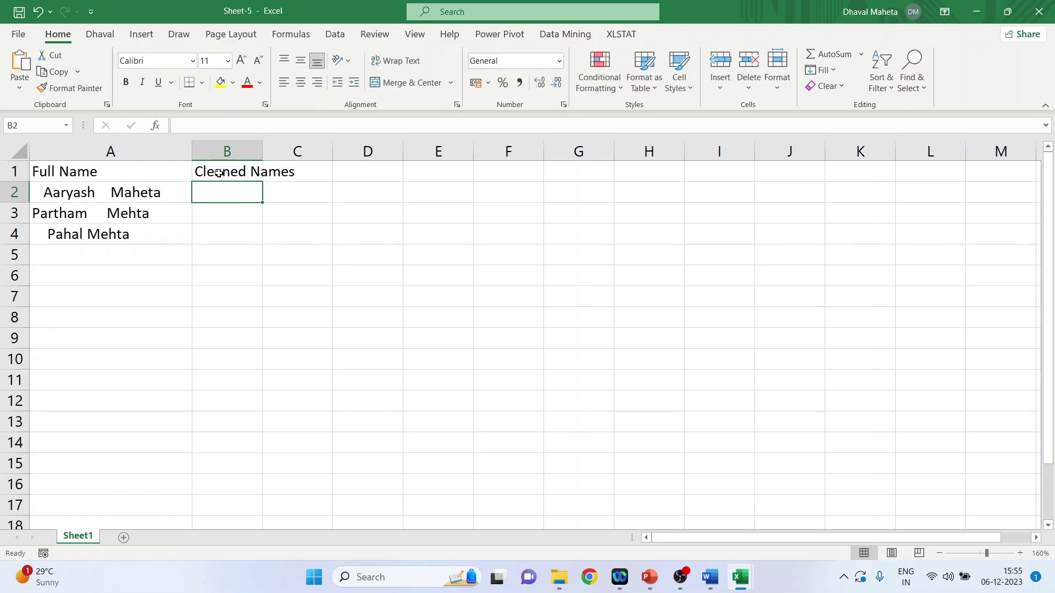
Enter =TRIM(PROPER(A2)) in B2, autofit column B, and fill it down to row 4.
text(=)
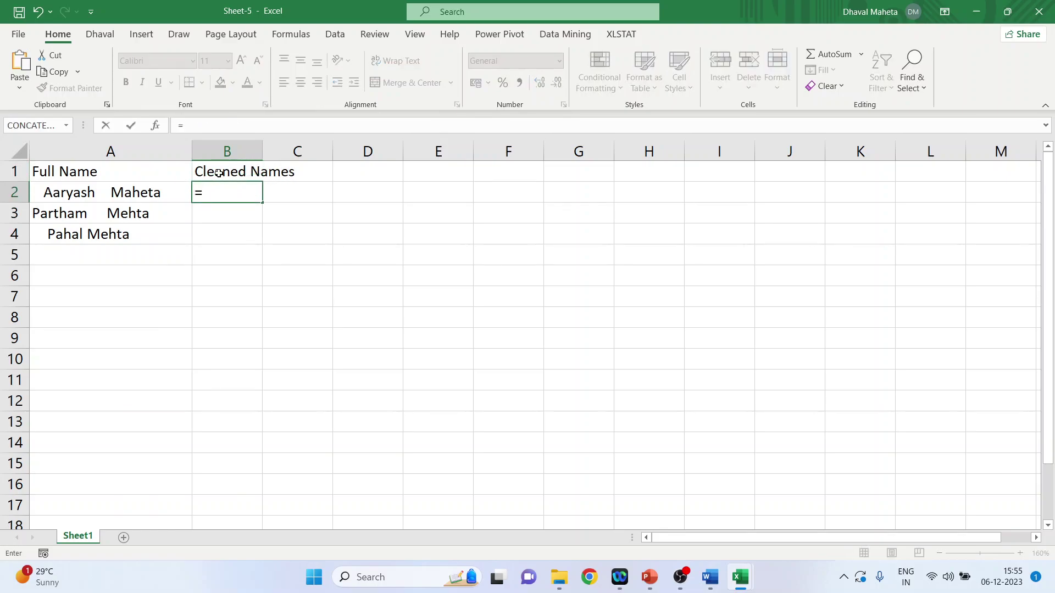
text(trim)
text((proper()
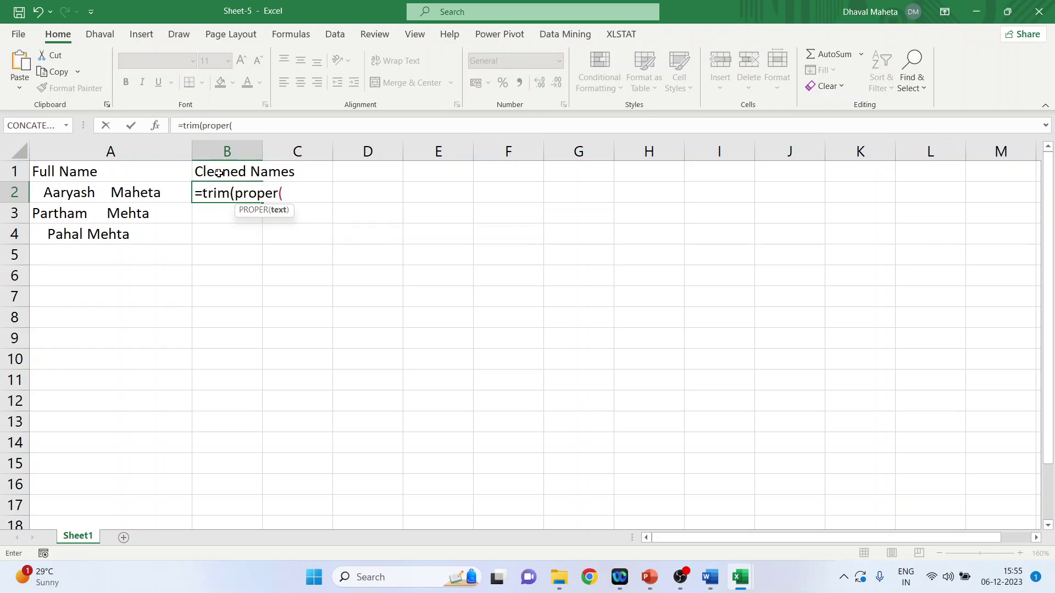
text(a2)
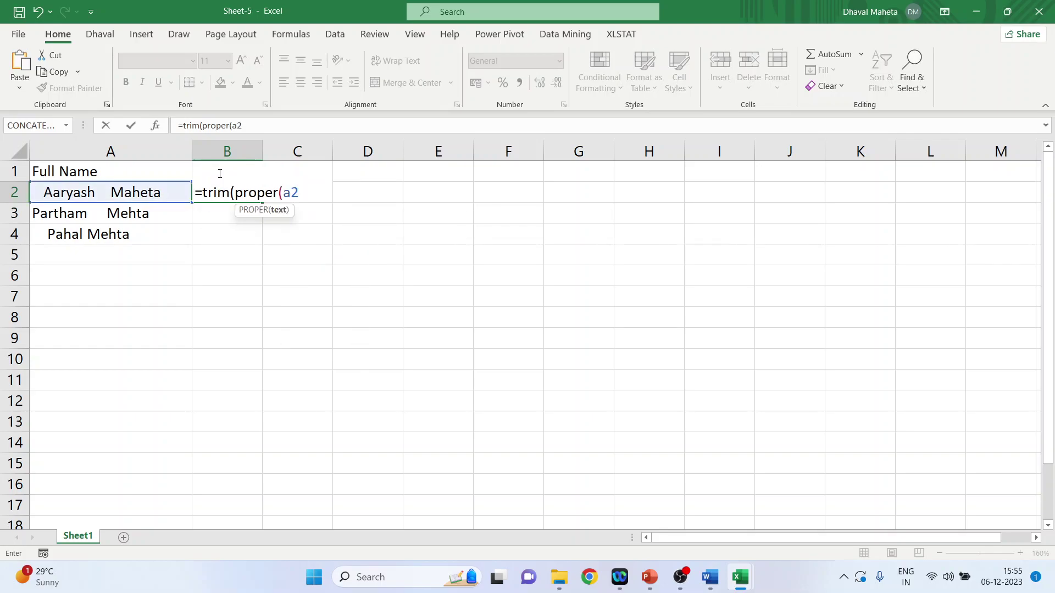
text()))
key(Return)
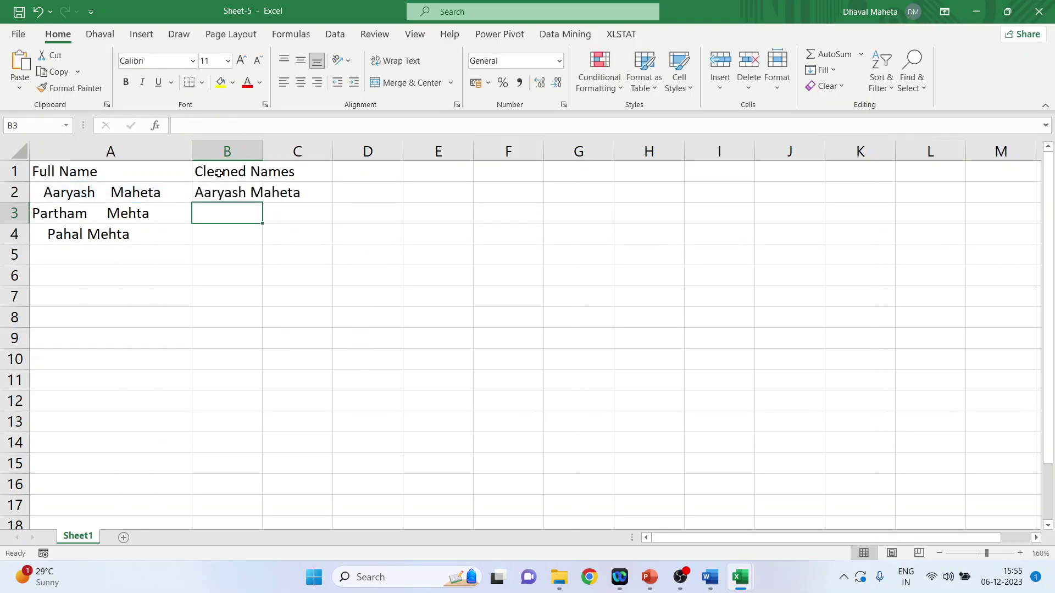
double_click(262, 151)
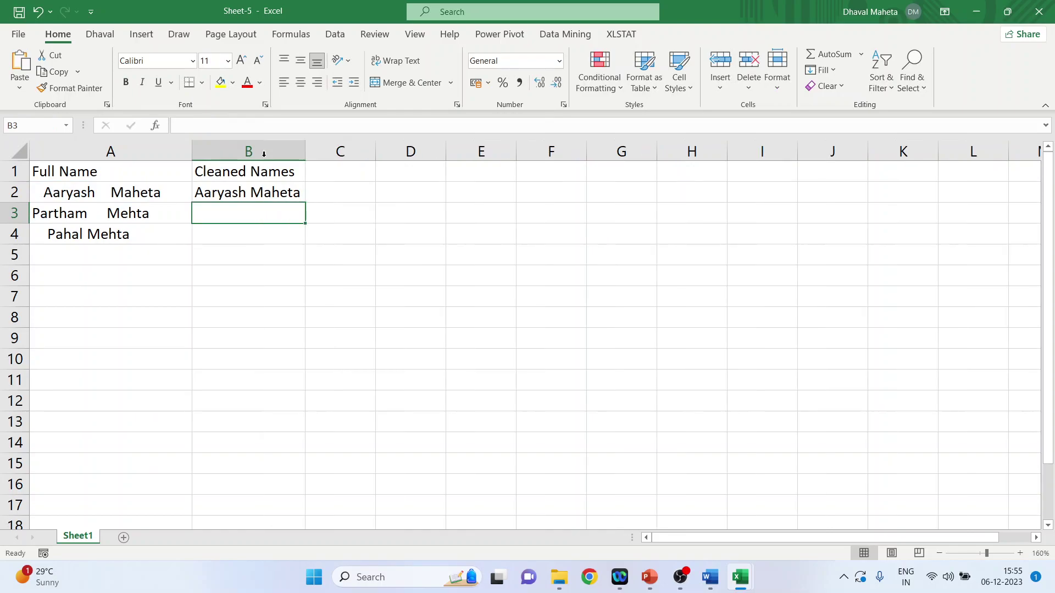
click(259, 189)
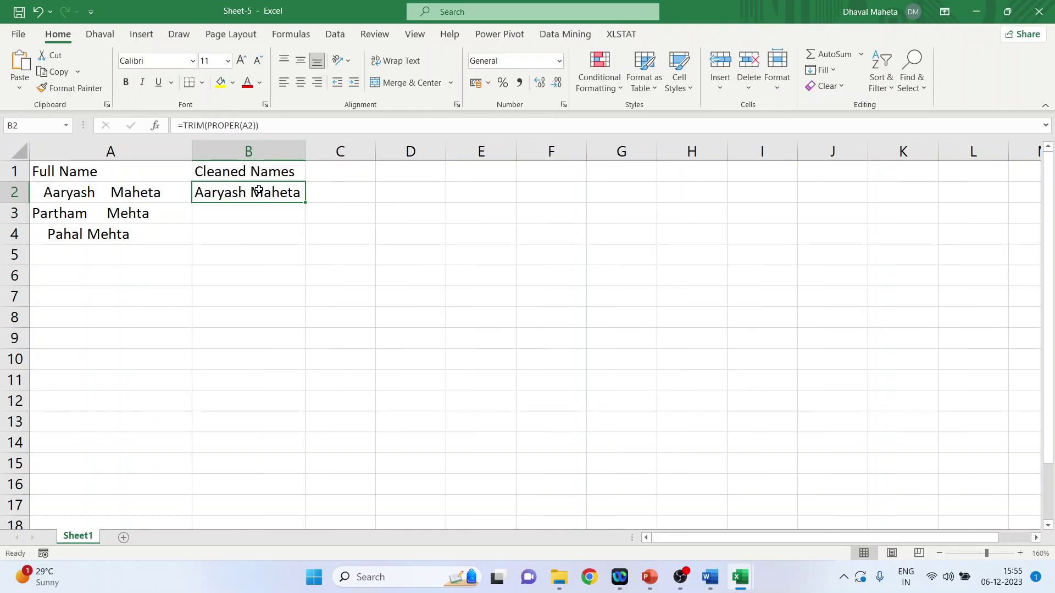
double_click(306, 203)
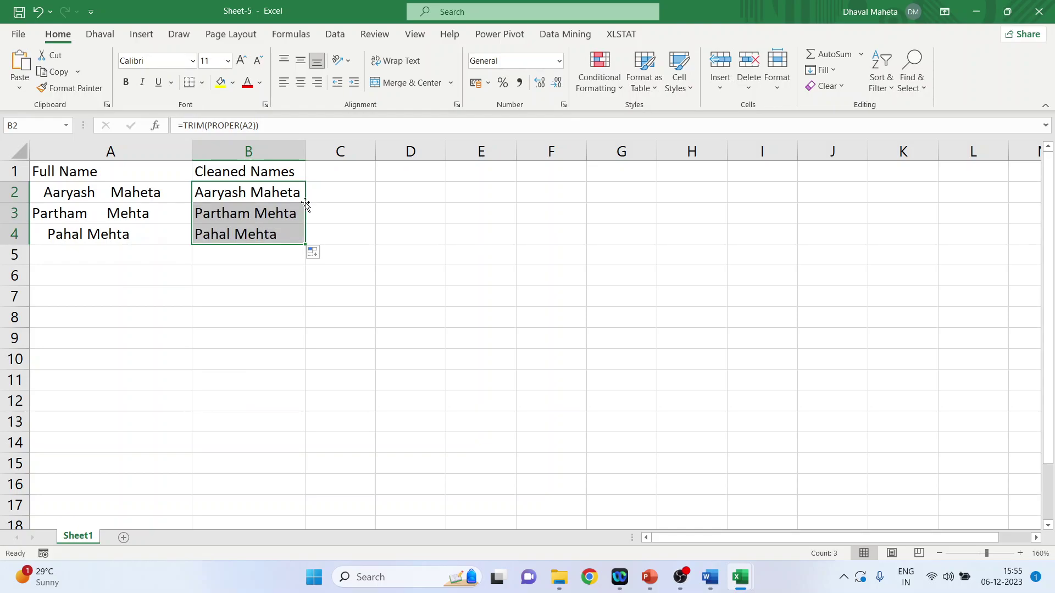
Switch from Excel to the PowerPoint deck's Concatenate title slide.
key(alt+Tab)
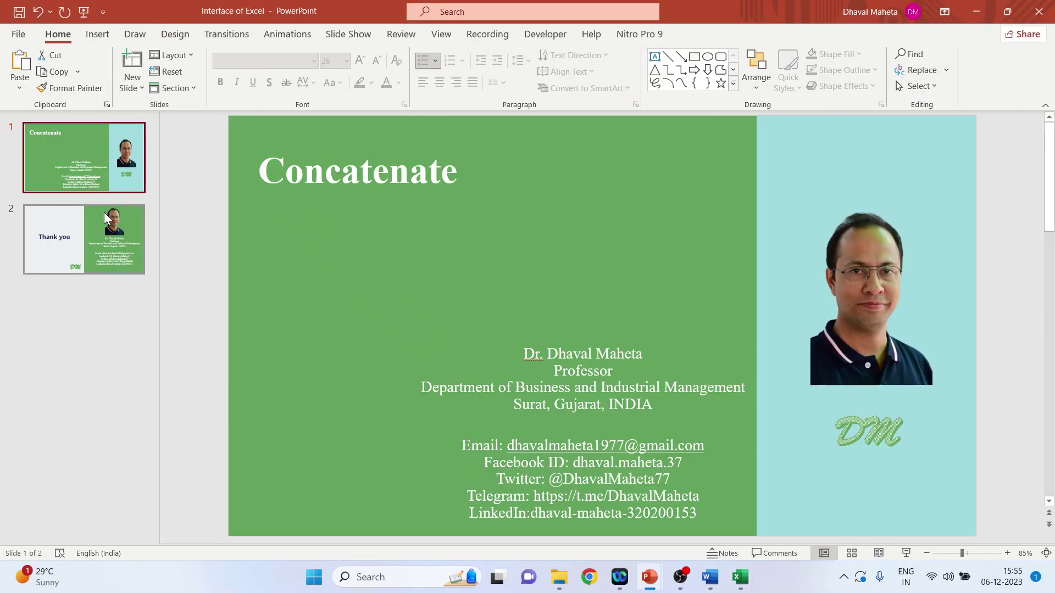